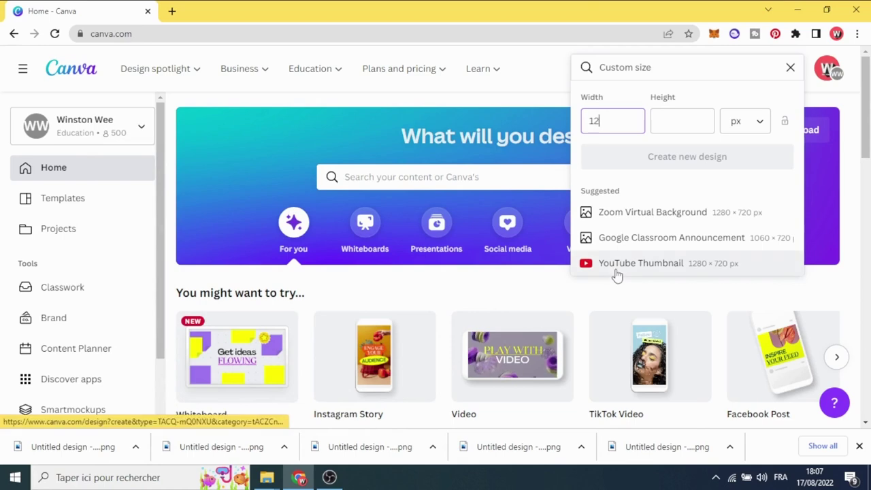
- Create a custom-size design measuring 1280 × 720 px
{"action": "key", "text": "Tab"}
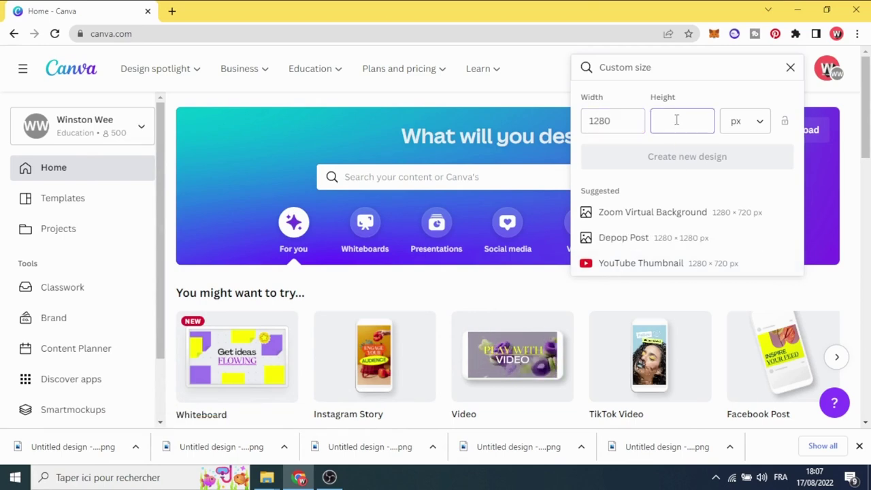
{"action": "type", "text": "720"}
{"action": "left_click", "coordinate": [687, 162]}
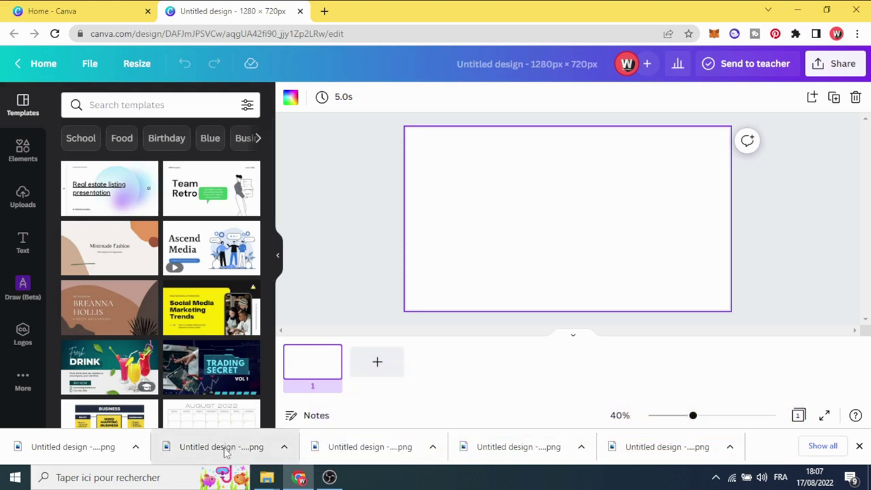
- Upload the downloaded photo of the man in sunglasses and place it in the upper-left corner of the page
{"action": "left_click_drag", "start_coordinate": [225, 452], "coordinate": [154, 218]}
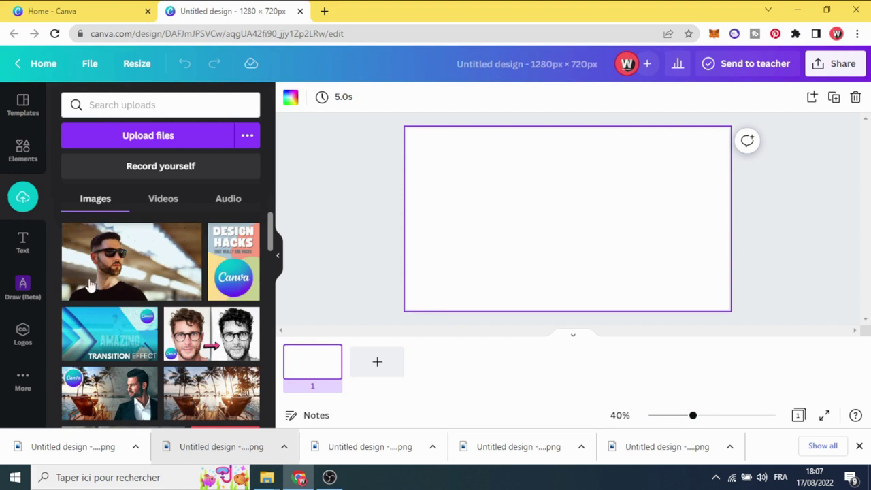
{"action": "left_click", "coordinate": [104, 280]}
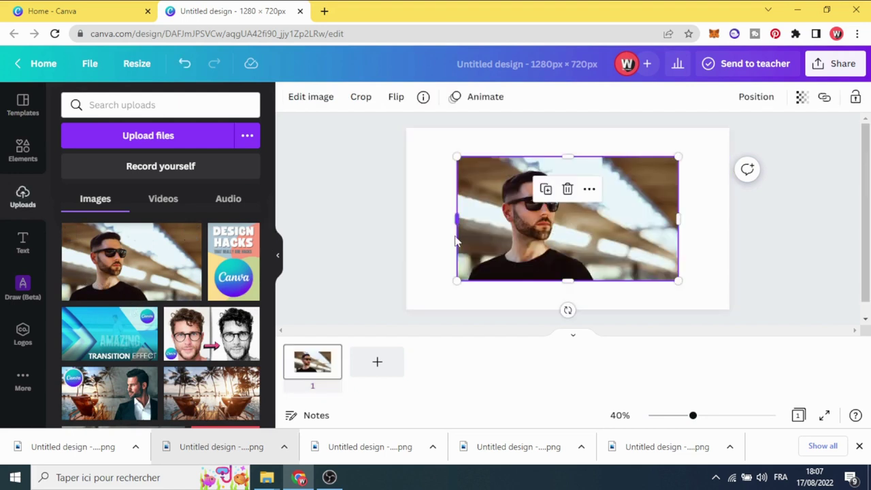
{"action": "left_click_drag", "start_coordinate": [488, 230], "coordinate": [439, 202]}
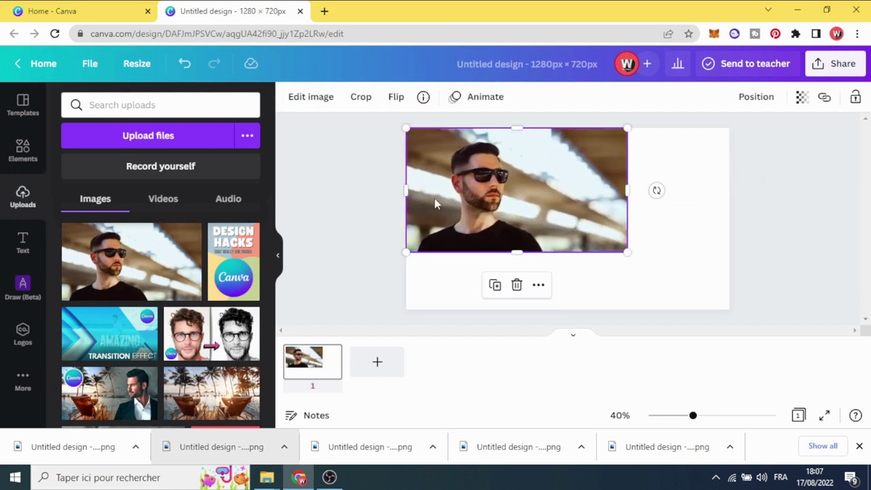
- Enlarge the photo until it covers the whole page and accept its crop framing
{"action": "left_click_drag", "start_coordinate": [627, 253], "coordinate": [790, 371]}
{"action": "left_click_drag", "start_coordinate": [593, 259], "coordinate": [575, 241]}
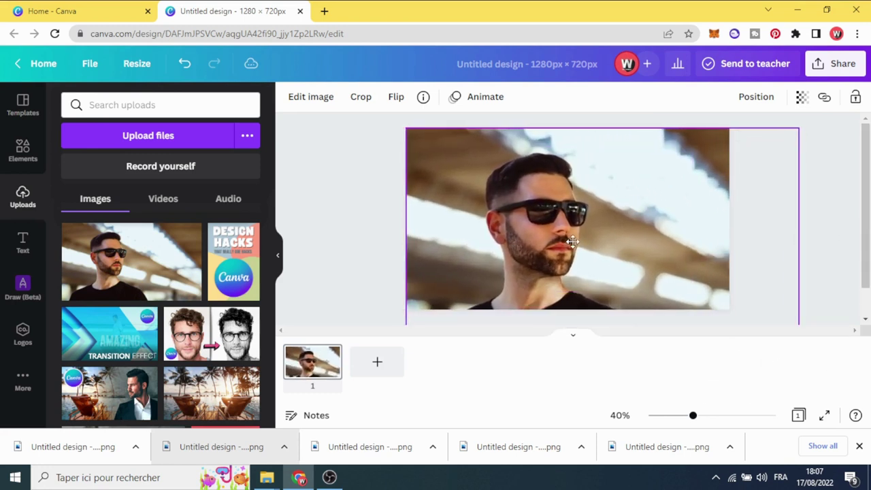
{"action": "left_click", "coordinate": [356, 169]}
{"action": "double_click", "coordinate": [450, 200]}
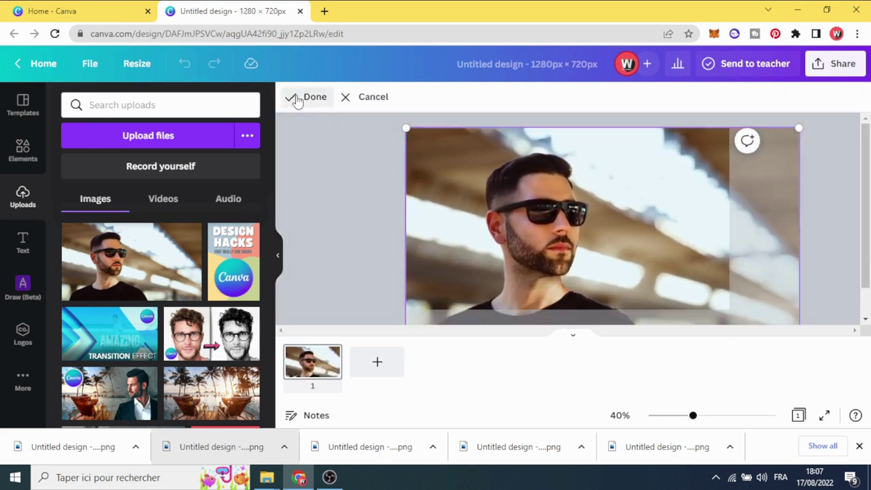
{"action": "left_click", "coordinate": [297, 98]}
- Remove the background from the portrait photo with Background Remover and apply the result
{"action": "left_click", "coordinate": [342, 97]}
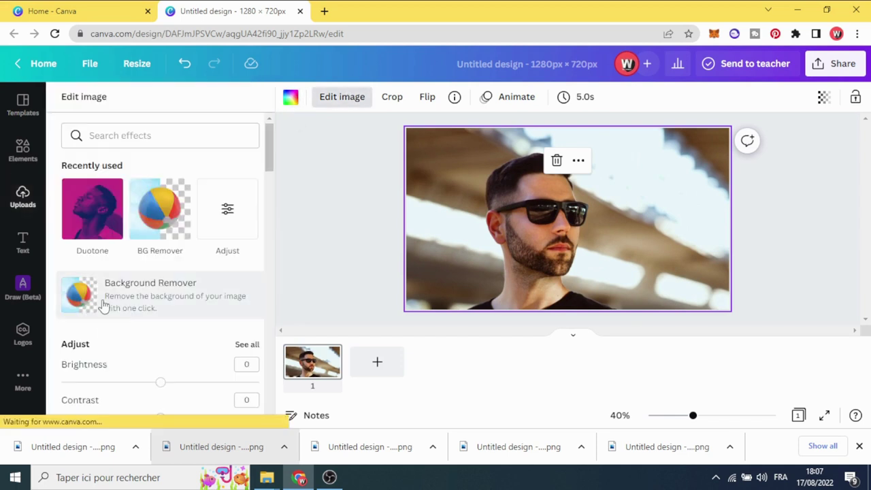
{"action": "left_click", "coordinate": [145, 298]}
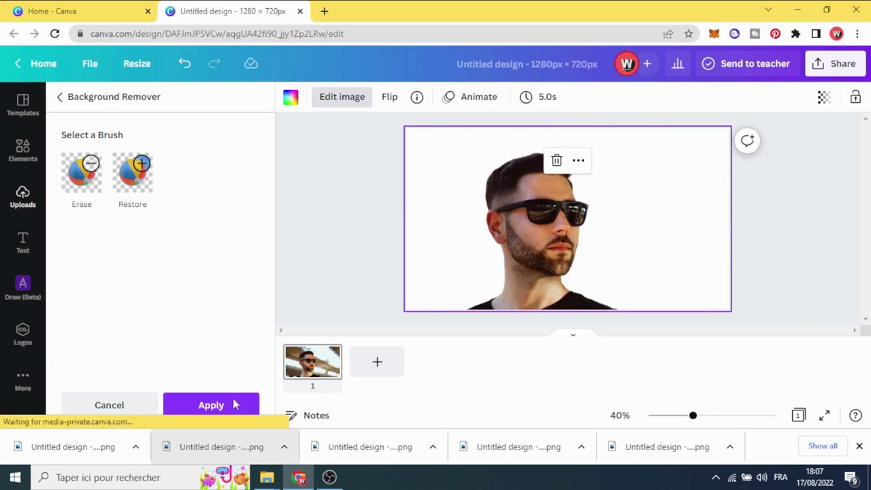
{"action": "left_click", "coordinate": [211, 406]}
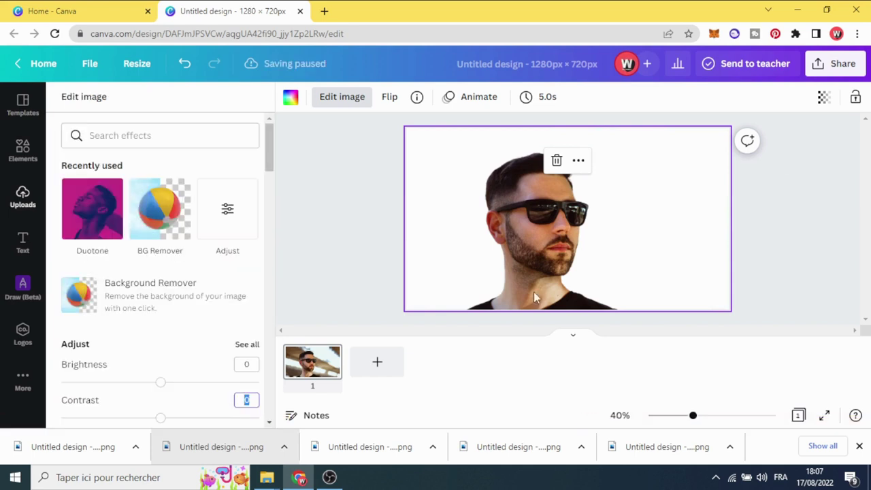
- Download the design as a 1280 × 720 px PNG with a transparent background and without file compression
{"action": "left_click", "coordinate": [841, 71]}
{"action": "scroll", "coordinate": [669, 295], "scroll_direction": "down", "scroll_amount": 3}
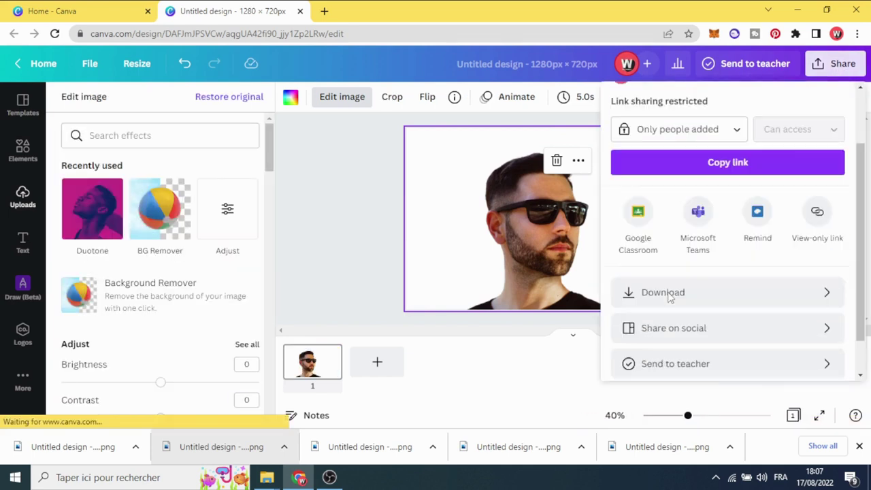
{"action": "left_click", "coordinate": [744, 256]}
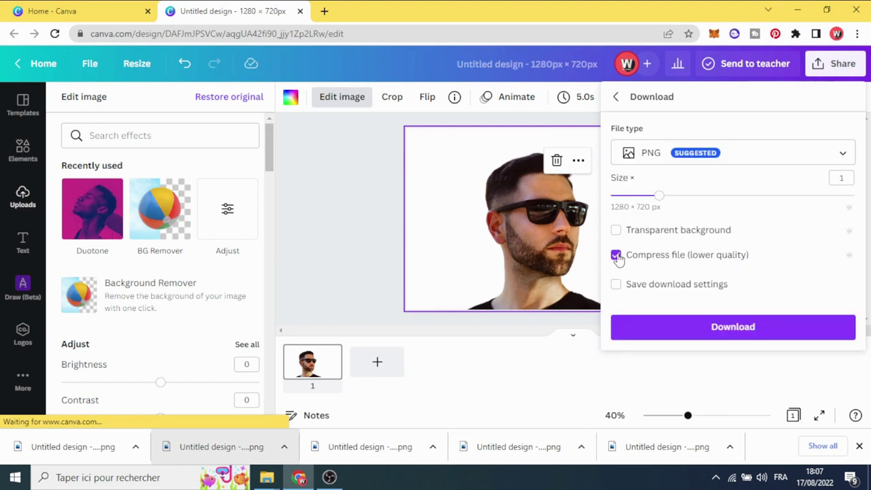
{"action": "left_click", "coordinate": [616, 256]}
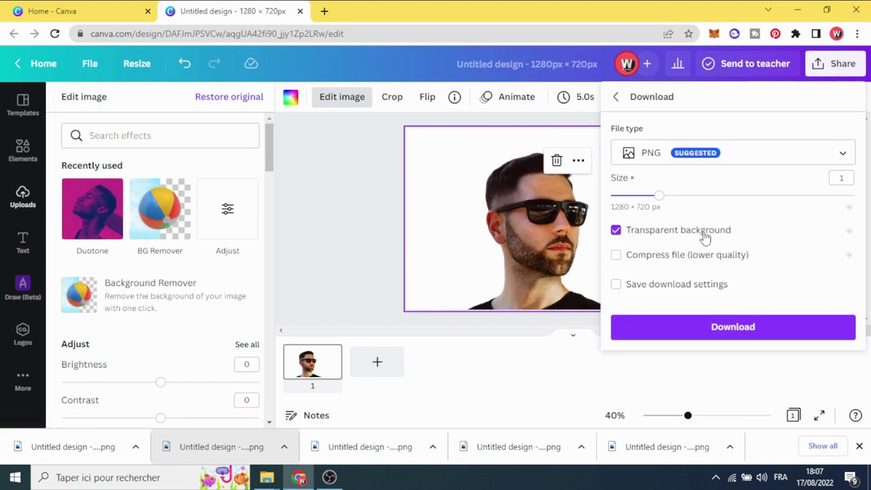
{"action": "left_click", "coordinate": [734, 327]}
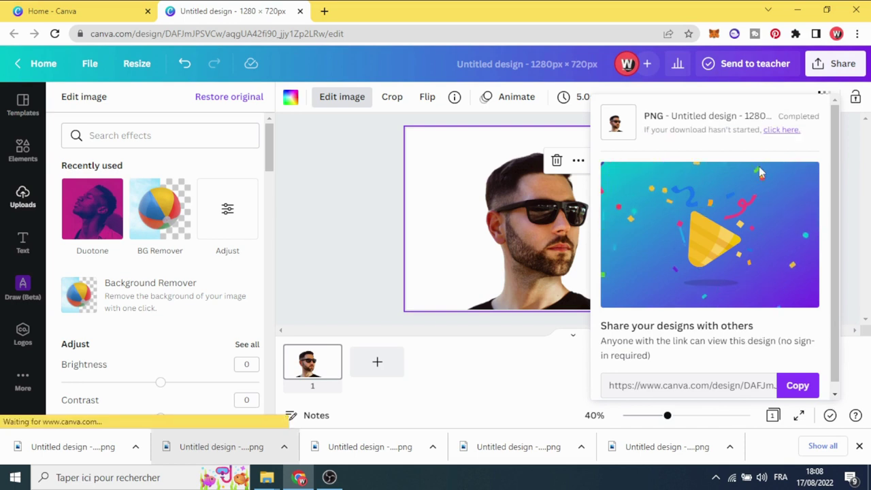
{"action": "left_click", "coordinate": [324, 246]}
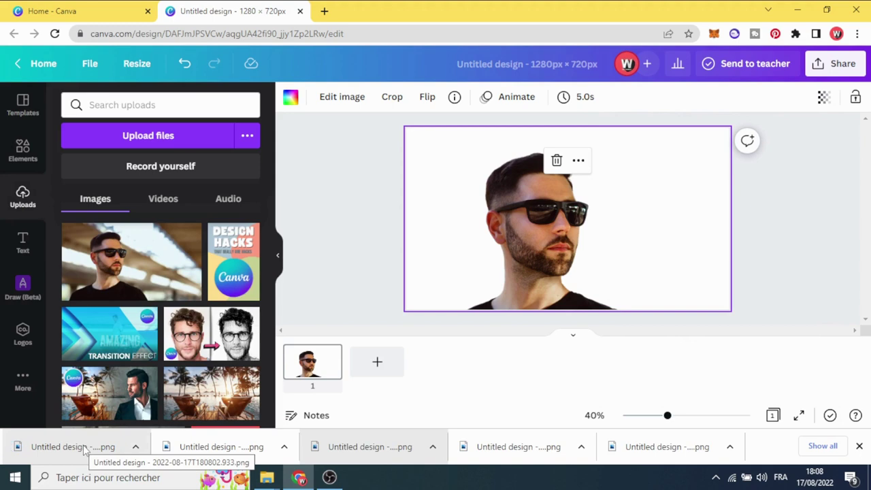
- Upload the downloaded cutout PNG, add a second page, and place the cutout in that page's upper-left corner
{"action": "left_click_drag", "start_coordinate": [84, 452], "coordinate": [124, 266]}
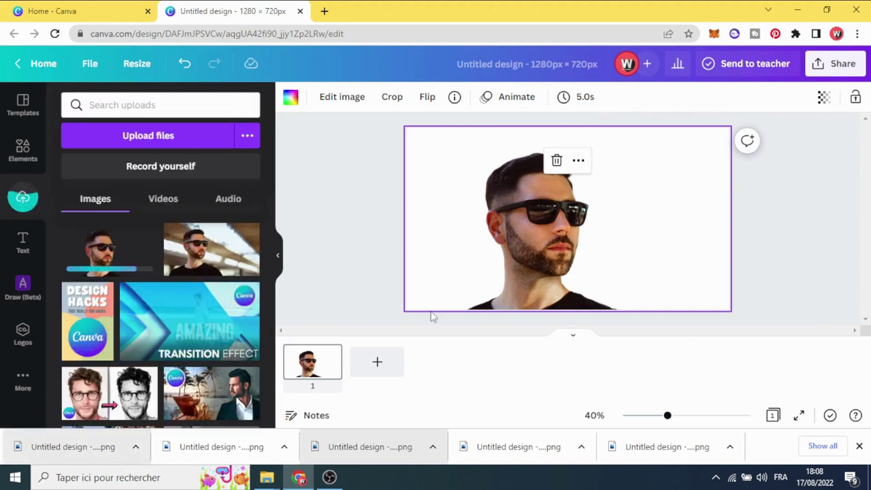
{"action": "left_click", "coordinate": [378, 364]}
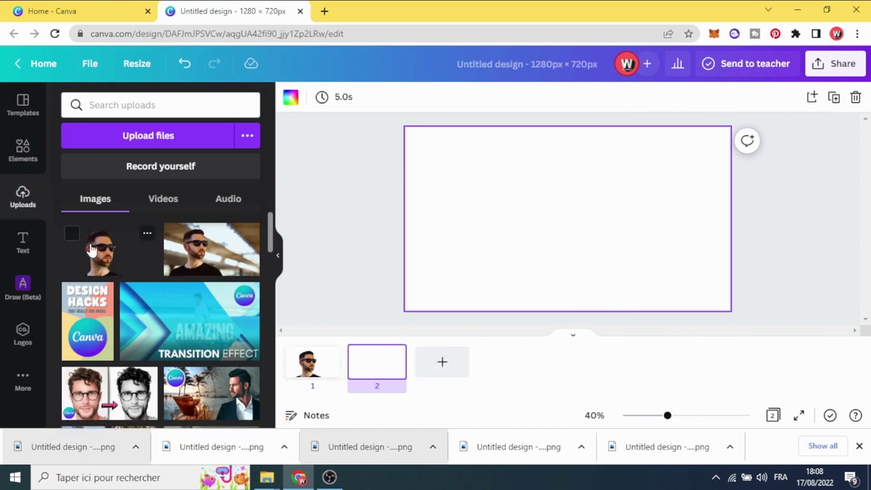
{"action": "left_click", "coordinate": [92, 249]}
{"action": "left_click_drag", "start_coordinate": [538, 216], "coordinate": [505, 190]}
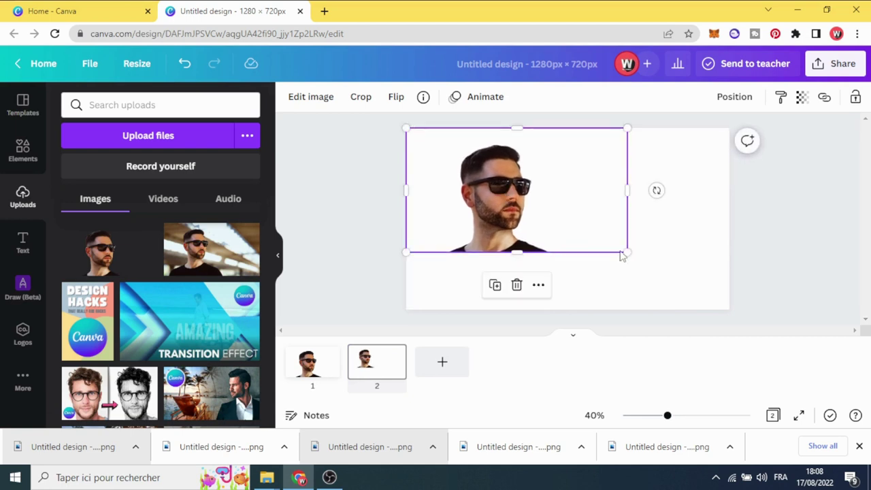
- Enlarge the cutout to cover the whole second page and accept its crop framing
{"action": "left_click_drag", "start_coordinate": [627, 251], "coordinate": [739, 333]}
{"action": "left_click", "coordinate": [364, 220]}
{"action": "double_click", "coordinate": [497, 216]}
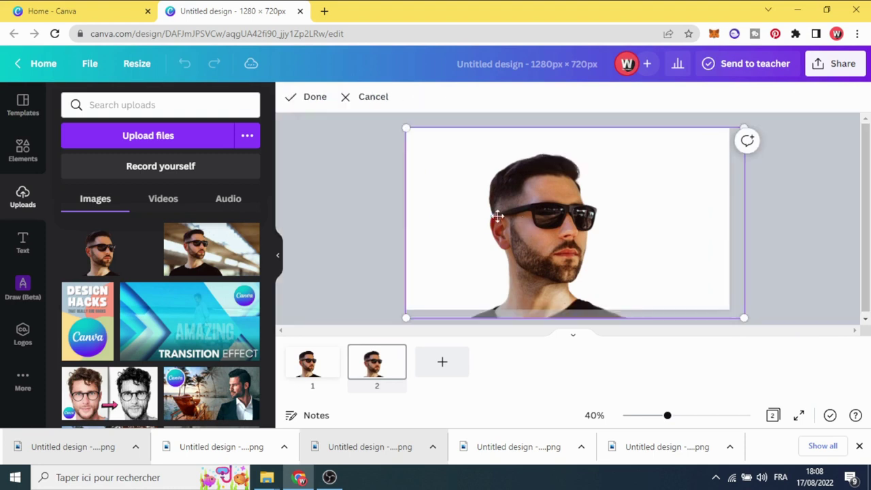
{"action": "left_click", "coordinate": [310, 99]}
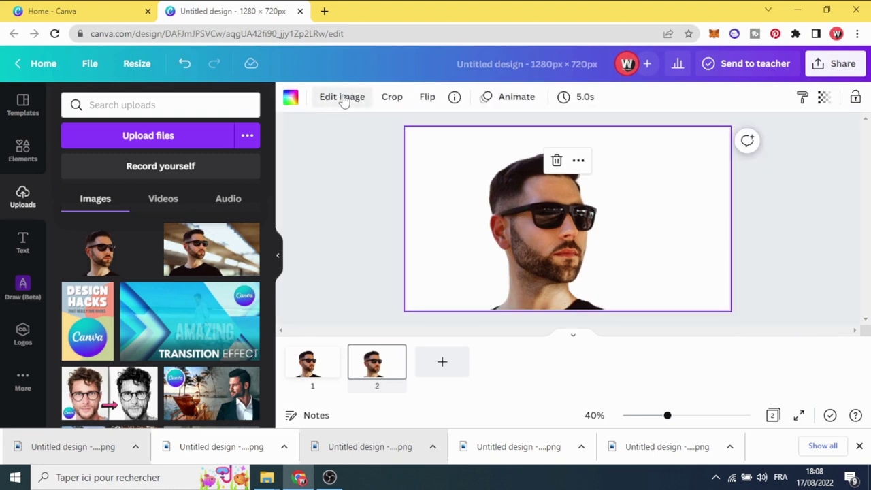
- Choose the Classic filter from the Photogenic effects' Mono group for the cutout on page 2
{"action": "left_click", "coordinate": [342, 97]}
{"action": "scroll", "coordinate": [198, 184], "scroll_direction": "down", "scroll_amount": 9}
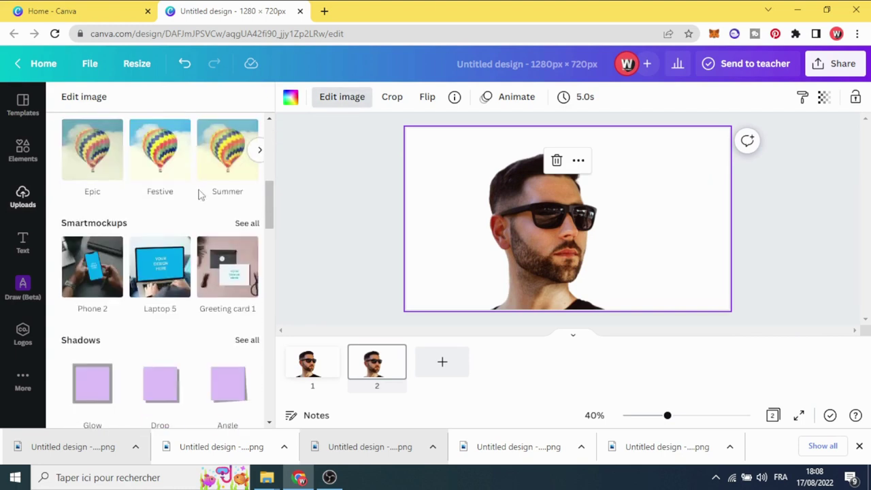
{"action": "scroll", "coordinate": [192, 209], "scroll_direction": "down", "scroll_amount": 4}
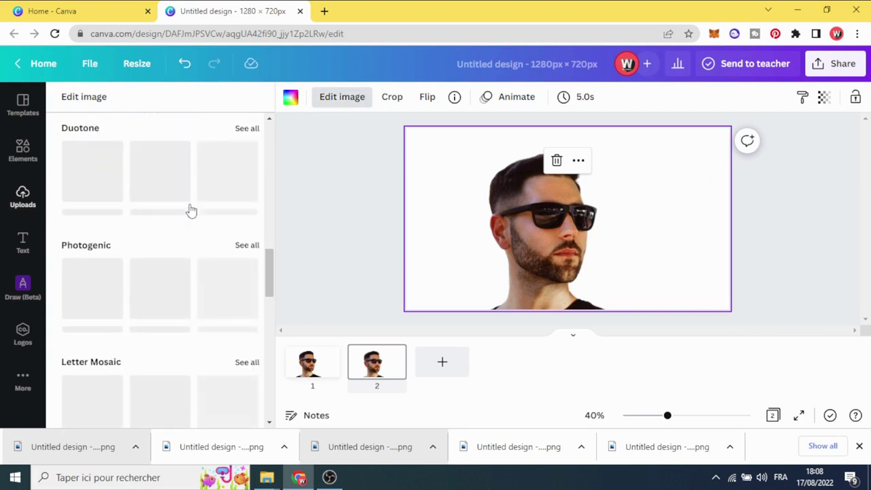
{"action": "left_click", "coordinate": [247, 245]}
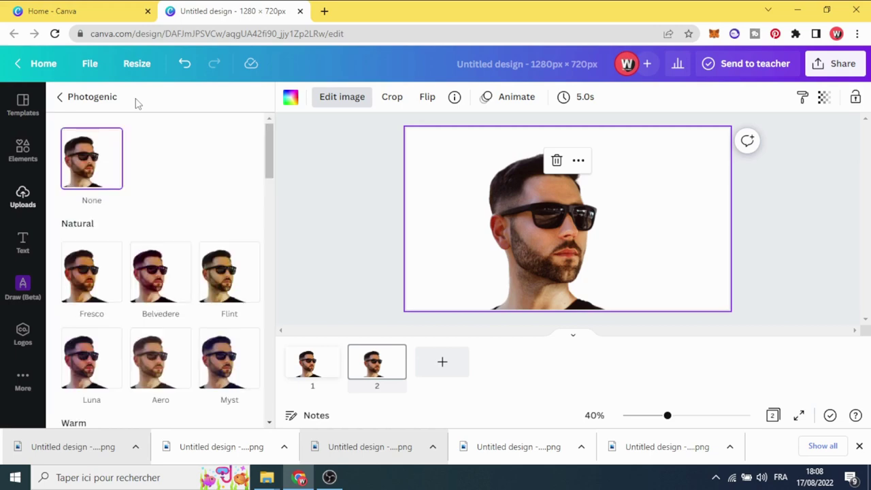
{"action": "scroll", "coordinate": [163, 159], "scroll_direction": "down", "scroll_amount": 8}
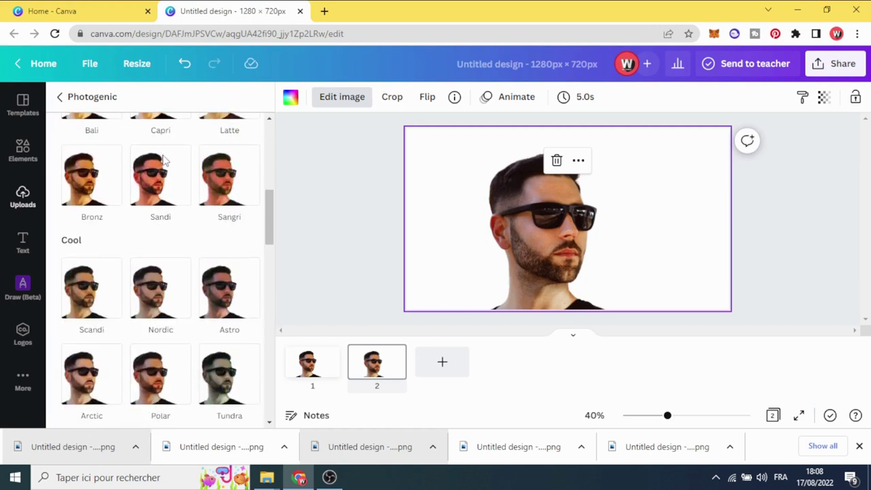
{"action": "scroll", "coordinate": [163, 159], "scroll_direction": "down", "scroll_amount": 10}
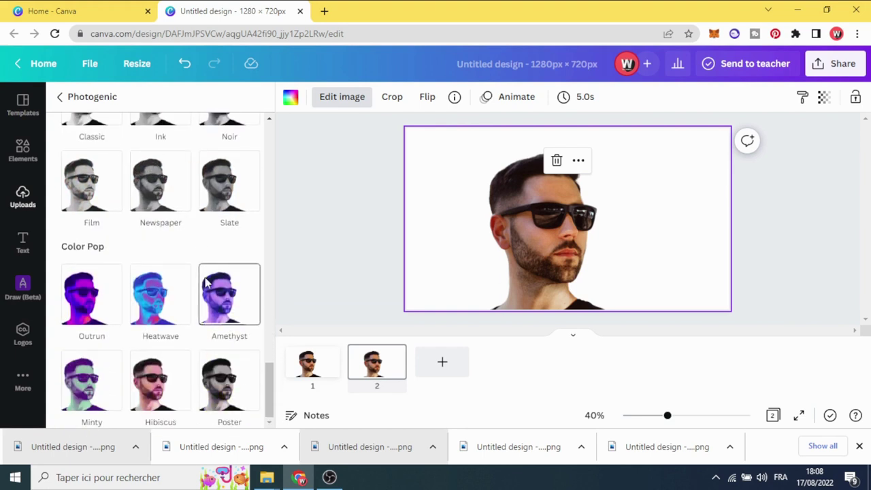
{"action": "scroll", "coordinate": [208, 284], "scroll_direction": "up", "scroll_amount": 1}
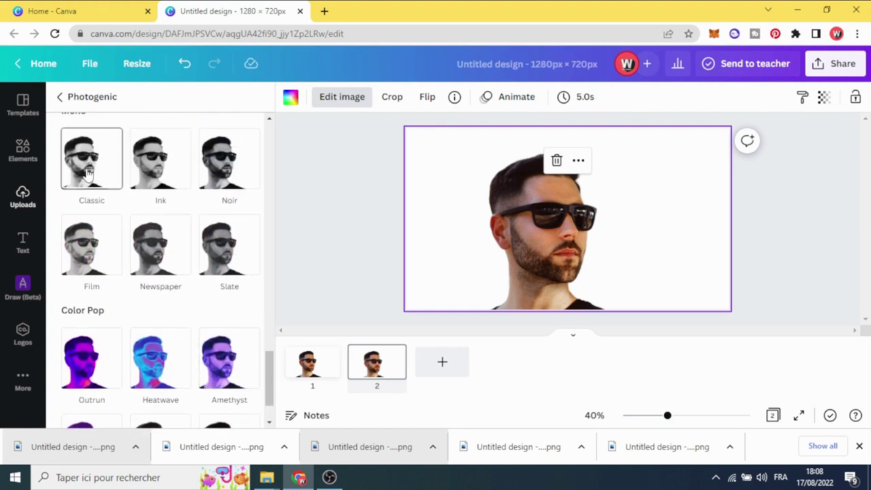
{"action": "left_click", "coordinate": [87, 174]}
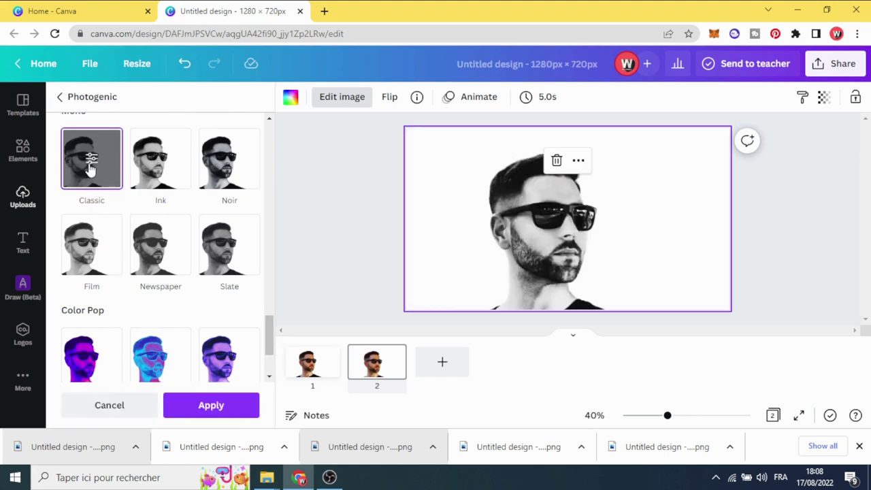
- Adjust the Classic filter's intensity to about 0.99 and apply the filter
{"action": "left_click", "coordinate": [91, 158]}
{"action": "left_click_drag", "start_coordinate": [259, 160], "coordinate": [246, 157]}
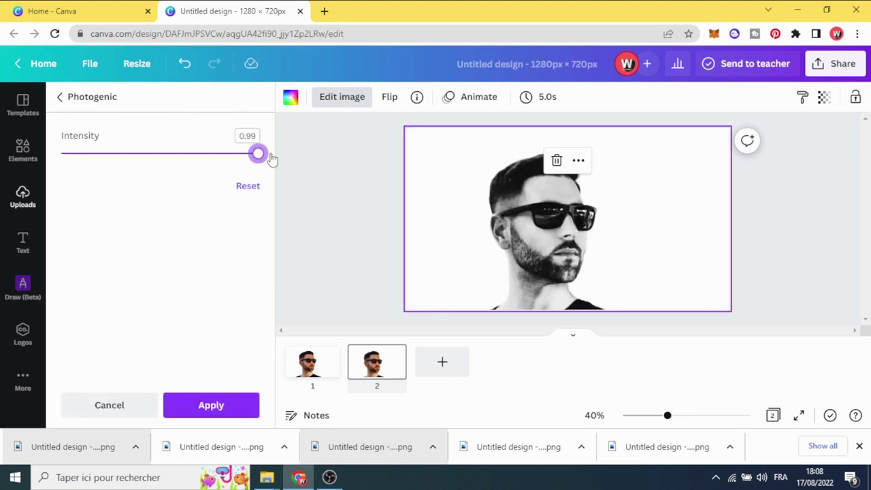
{"action": "left_click", "coordinate": [272, 158]}
{"action": "left_click", "coordinate": [211, 405]}
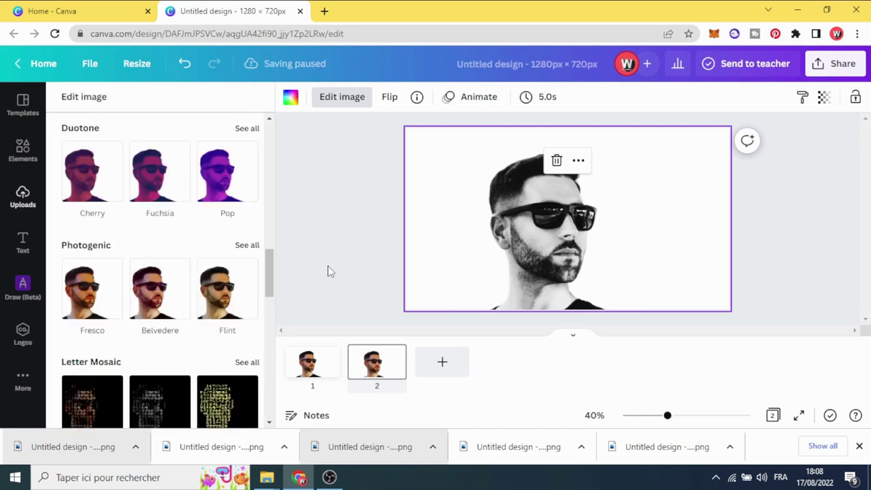
{"action": "left_click", "coordinate": [290, 238]}
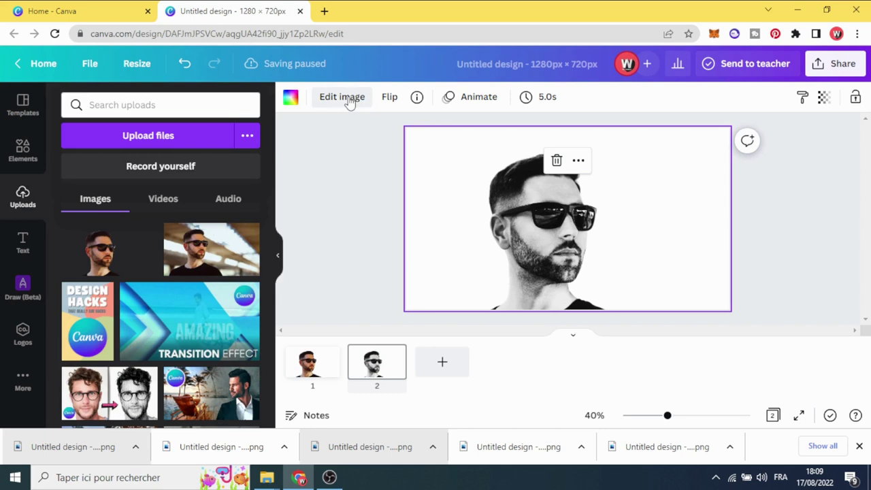
- Adjust the black-and-white portrait on page 2 to contrast 100 and brightness -21
{"action": "left_click", "coordinate": [343, 98]}
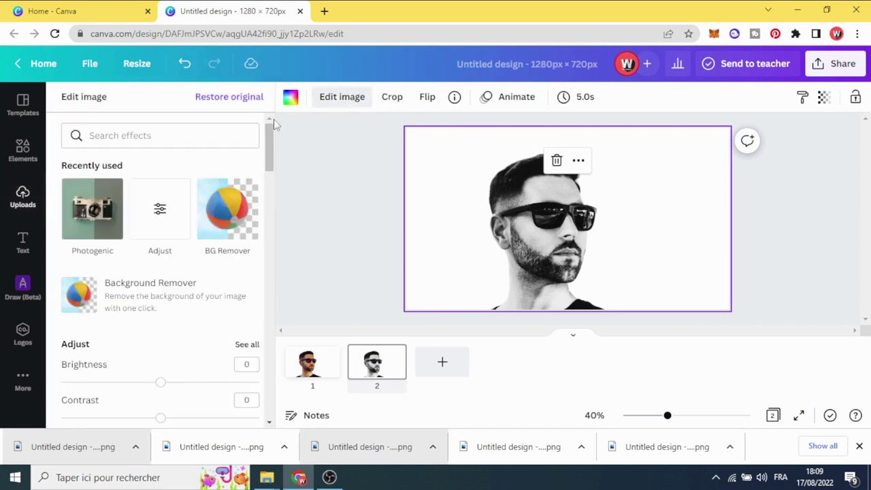
{"action": "left_click", "coordinate": [160, 209]}
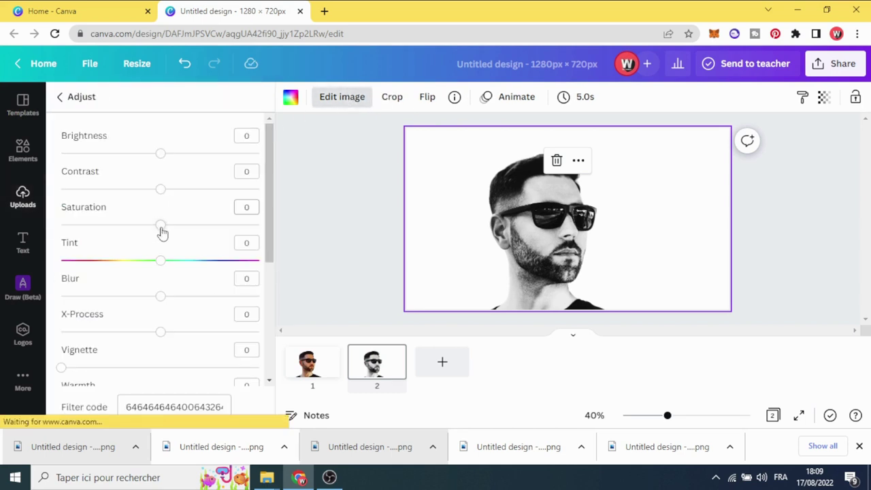
{"action": "left_click_drag", "start_coordinate": [161, 189], "coordinate": [268, 198]}
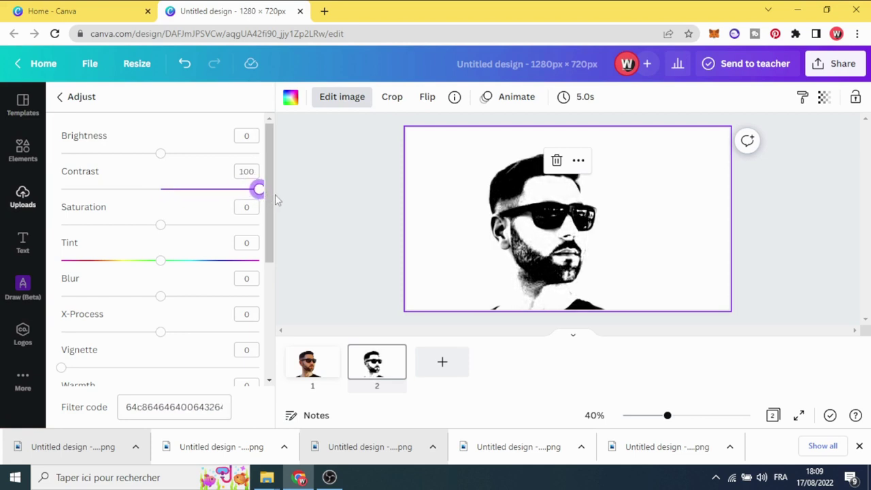
{"action": "left_click_drag", "start_coordinate": [160, 154], "coordinate": [140, 156]}
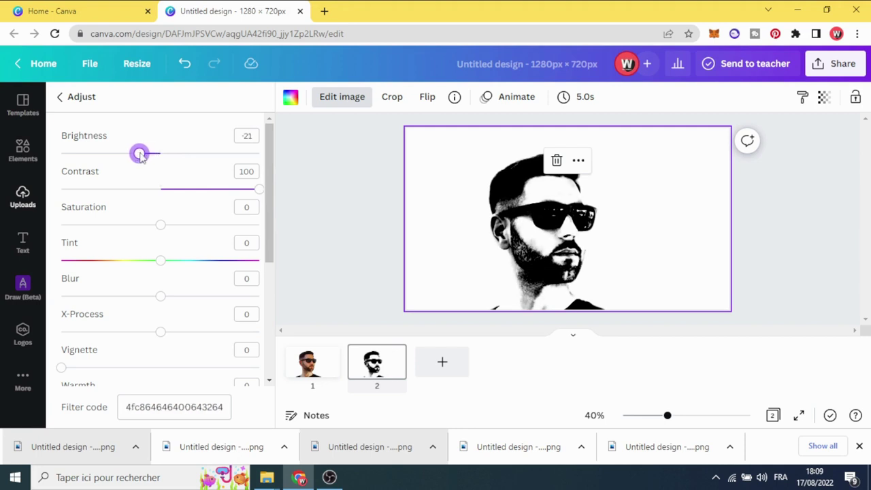
{"action": "left_click", "coordinate": [325, 232]}
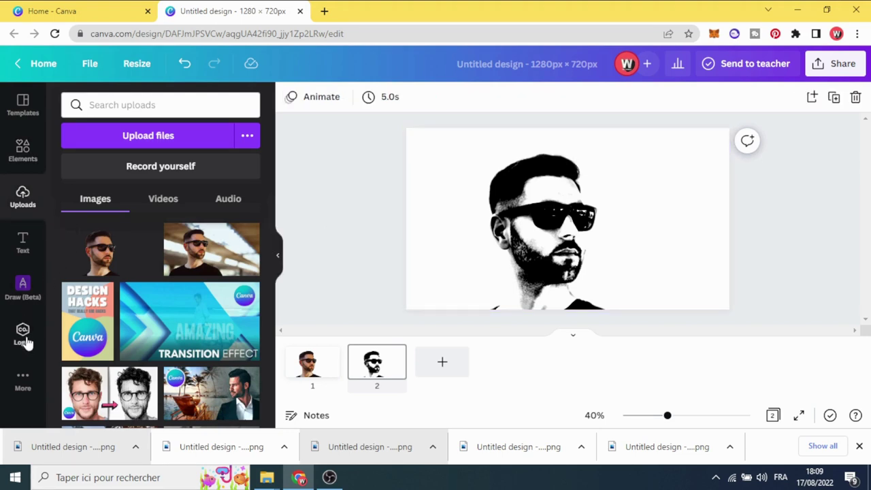
- Search the available Canva apps for "draw" and open Draw (Beta)
{"action": "left_click", "coordinate": [23, 379]}
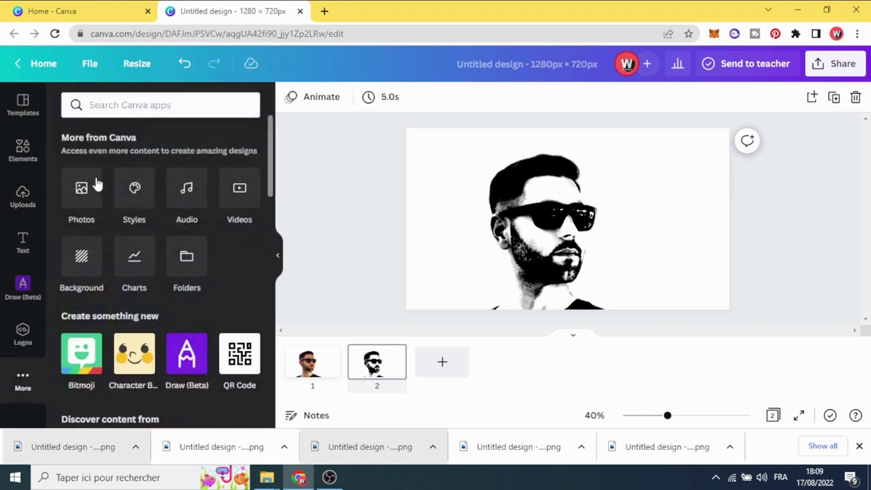
{"action": "left_click", "coordinate": [135, 109]}
{"action": "type", "text": "f"}
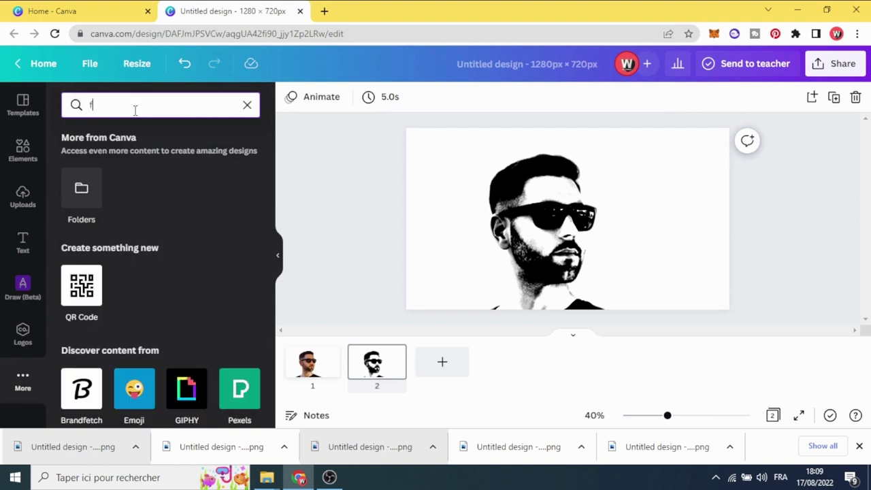
{"action": "key", "text": "BackSpace"}
{"action": "type", "text": "draw"}
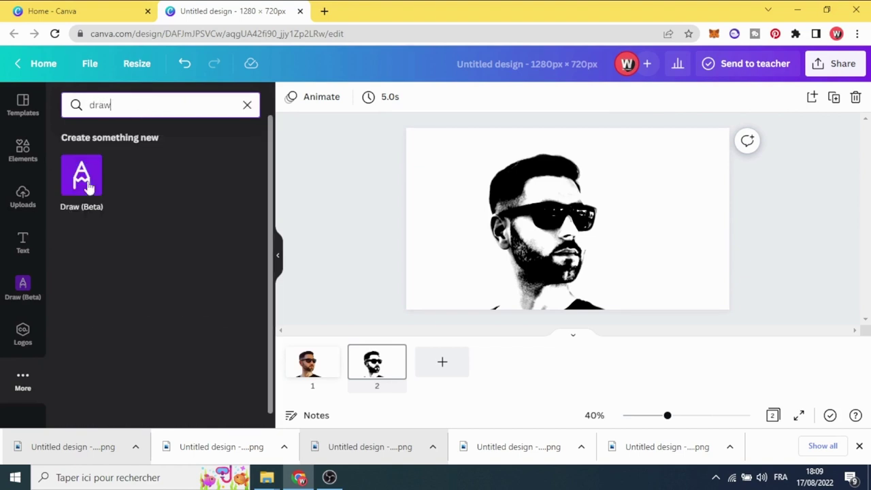
{"action": "left_click", "coordinate": [82, 183]}
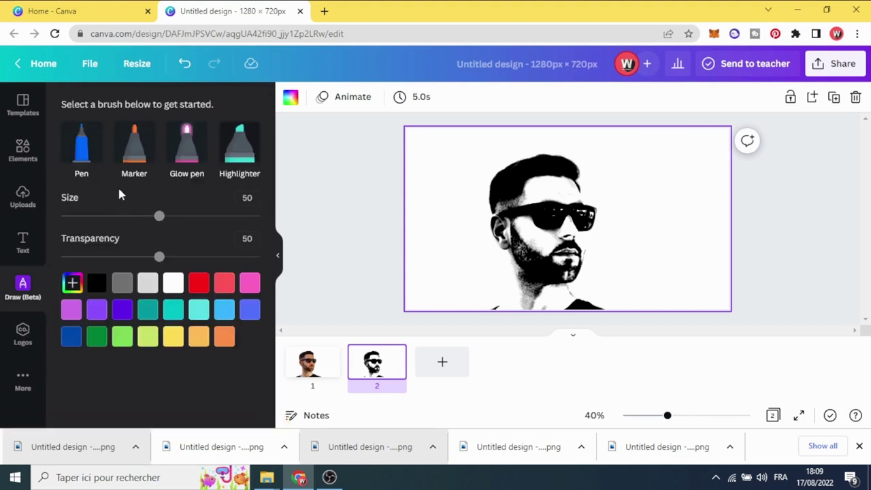
- Paint over the light specks in the beard and sunglasses with a black Marker at size 50, and finish the drawing
{"action": "left_click", "coordinate": [135, 152]}
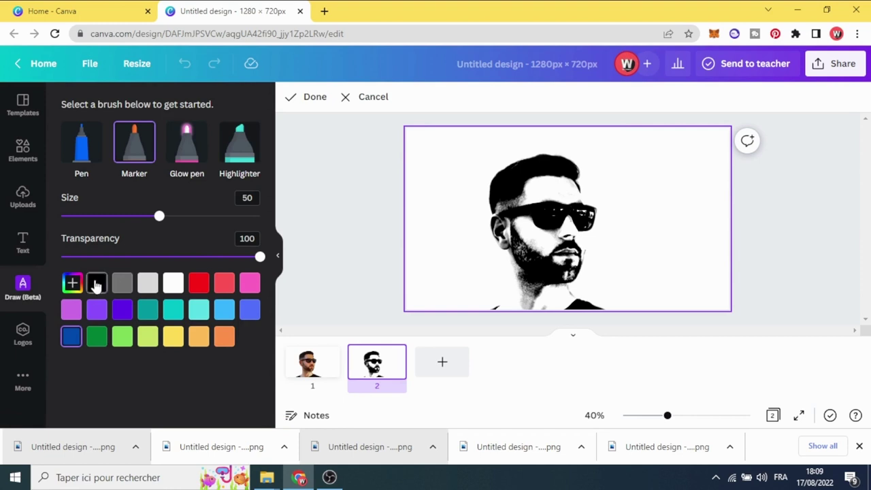
{"action": "left_click", "coordinate": [523, 252]}
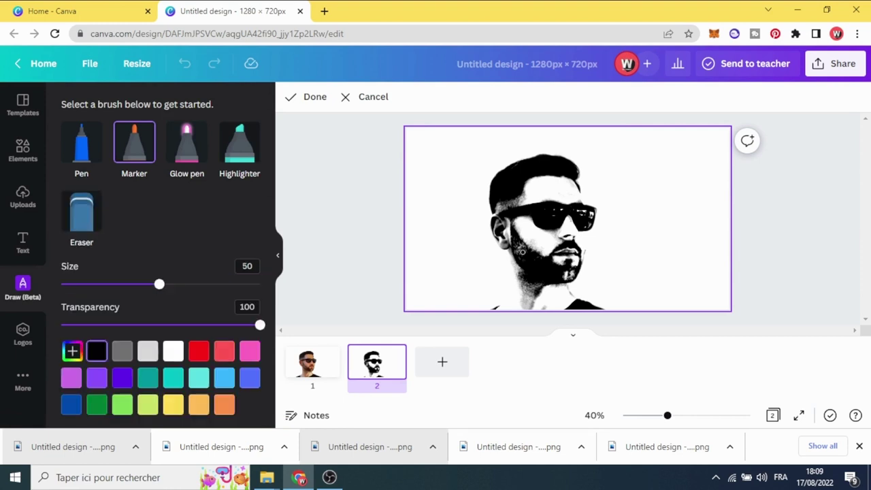
{"action": "left_click_drag", "start_coordinate": [669, 418], "coordinate": [690, 416]}
{"action": "left_click_drag", "start_coordinate": [868, 192], "coordinate": [868, 230]}
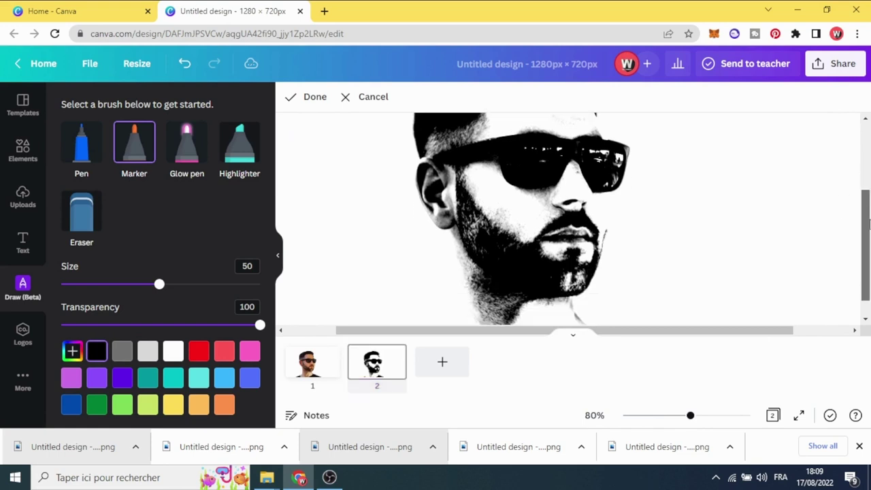
{"action": "left_click_drag", "start_coordinate": [681, 418], "coordinate": [708, 416]}
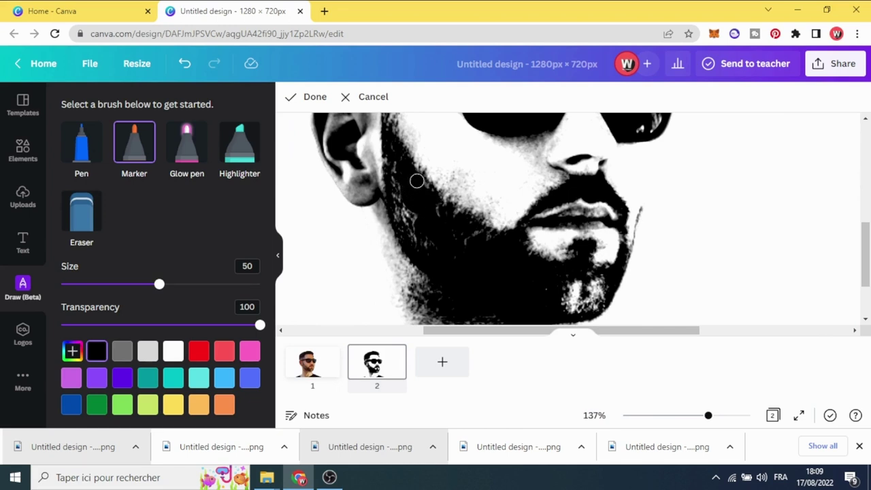
{"action": "mouse_move", "coordinate": [448, 238]}
{"action": "left_mouse_down"}
{"action": "mouse_move", "coordinate": [399, 180]}
{"action": "mouse_move", "coordinate": [434, 248]}
{"action": "left_mouse_up"}
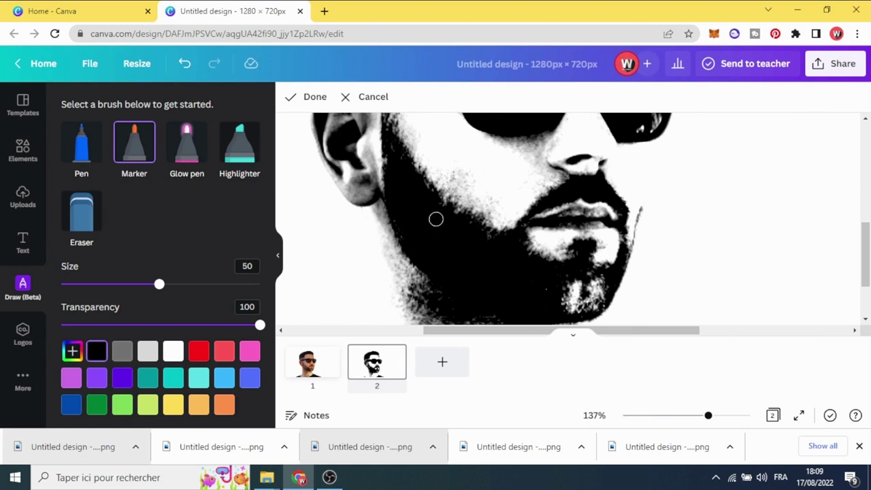
{"action": "scroll", "coordinate": [832, 213], "scroll_direction": "up", "scroll_amount": 3}
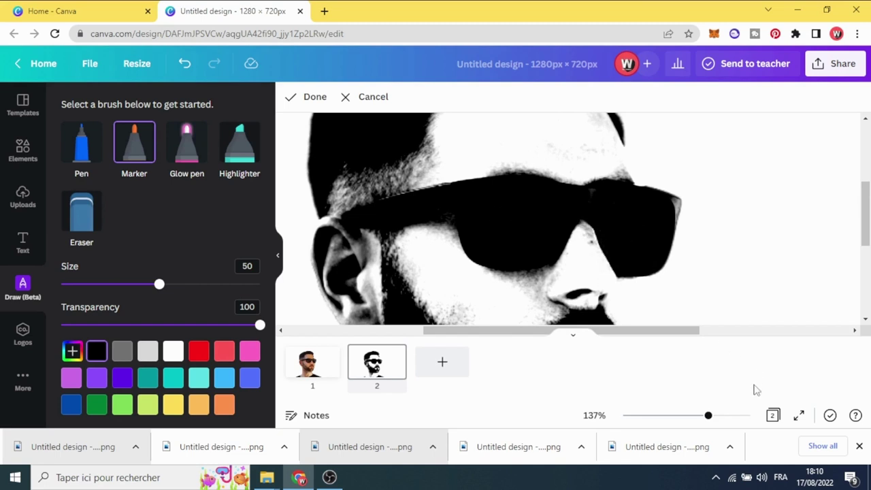
{"action": "left_click_drag", "start_coordinate": [711, 421], "coordinate": [662, 415]}
{"action": "left_click", "coordinate": [295, 96]}
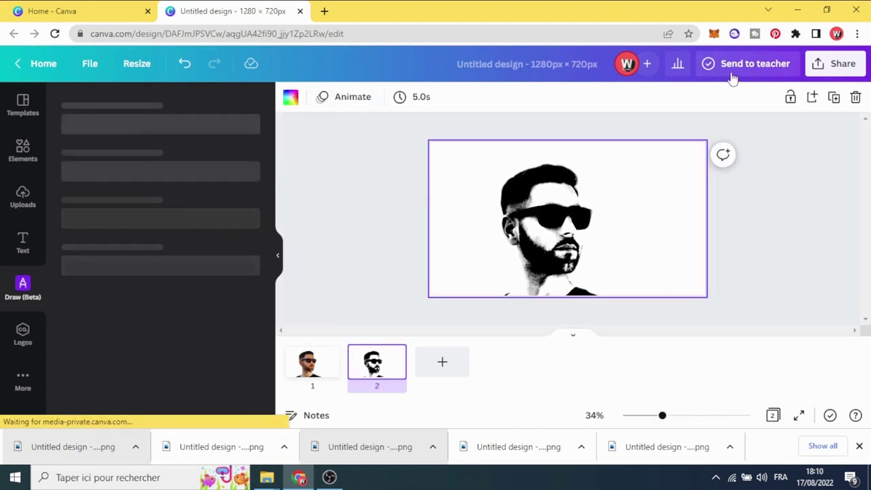
- Download only page 2 as a PNG and add the downloaded file to the uploads
{"action": "left_click", "coordinate": [843, 63]}
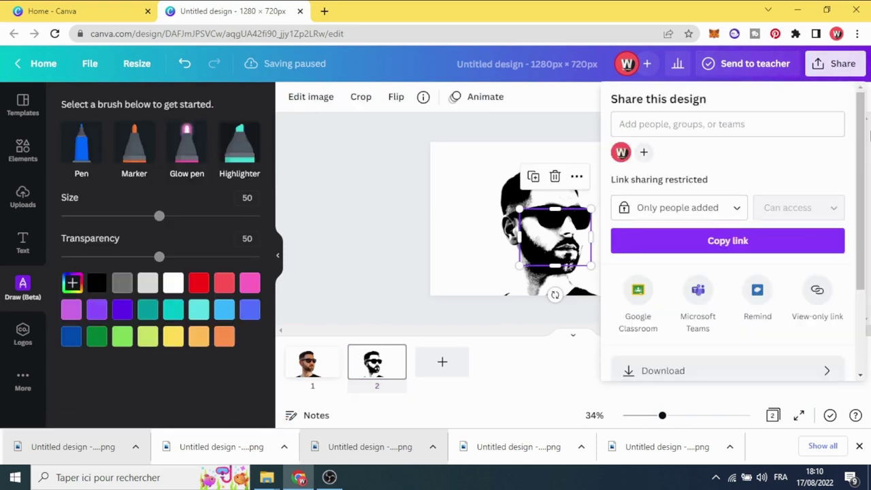
{"action": "scroll", "coordinate": [807, 247], "scroll_direction": "down", "scroll_amount": 3}
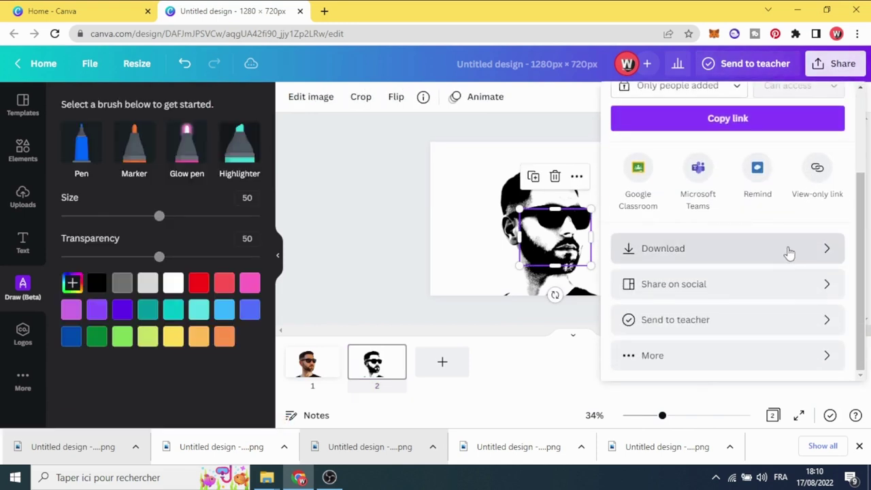
{"action": "left_click", "coordinate": [789, 253]}
{"action": "left_click", "coordinate": [811, 295]}
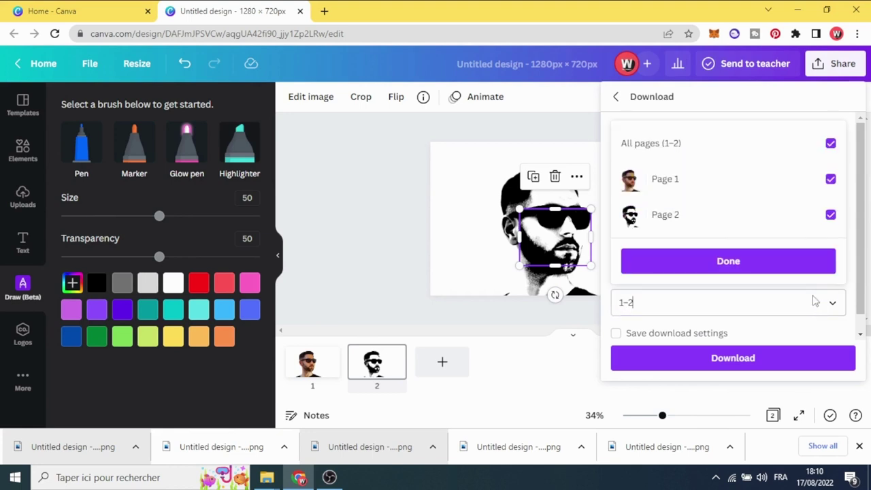
{"action": "left_click", "coordinate": [831, 144]}
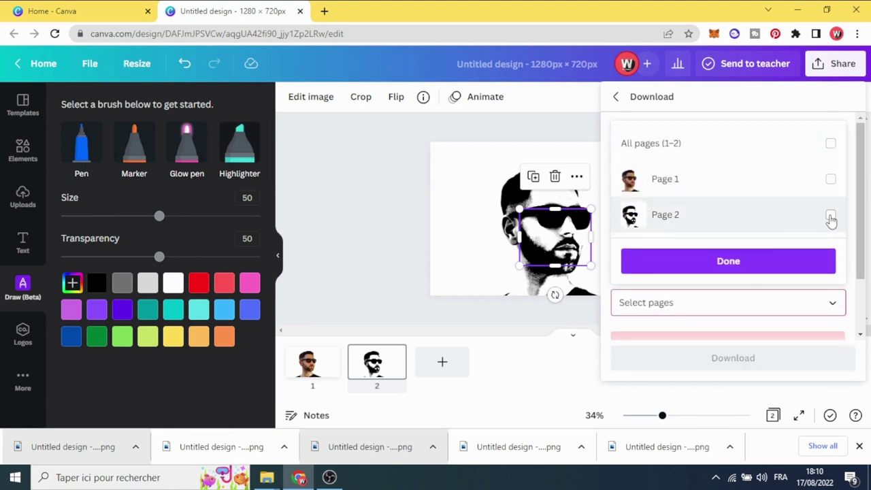
{"action": "left_click", "coordinate": [831, 217]}
{"action": "left_click", "coordinate": [766, 262]}
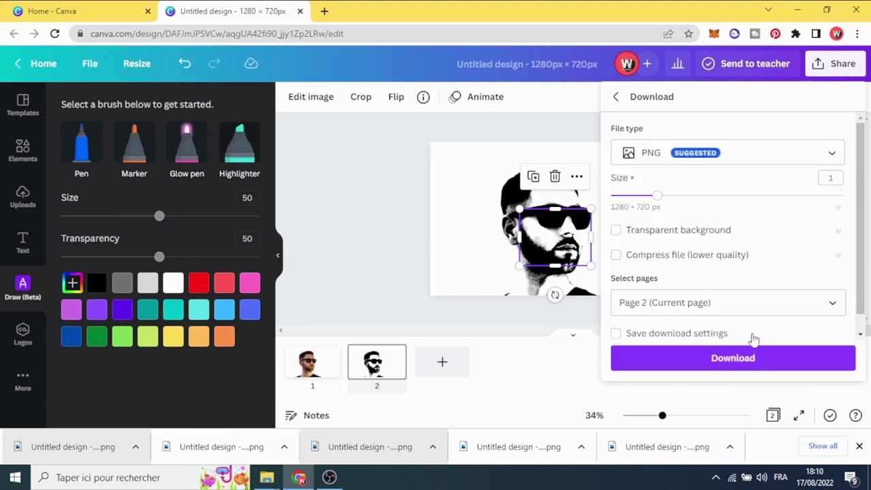
{"action": "left_click", "coordinate": [754, 360]}
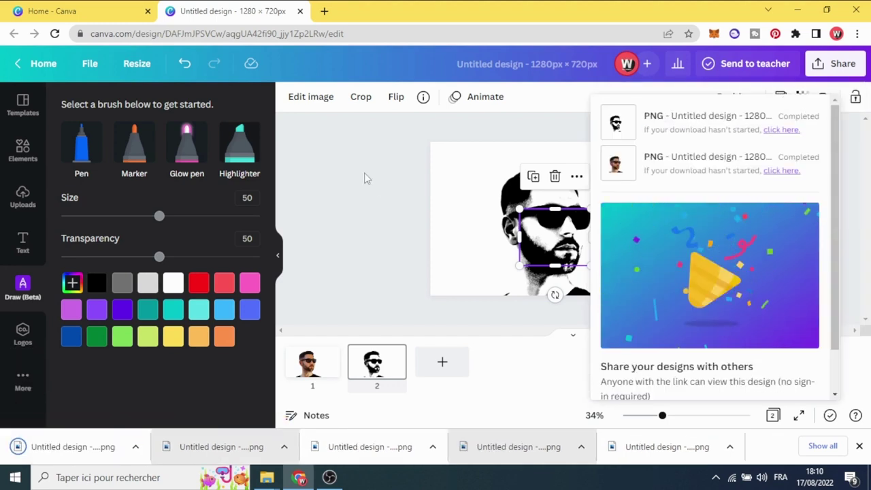
{"action": "left_click", "coordinate": [376, 190]}
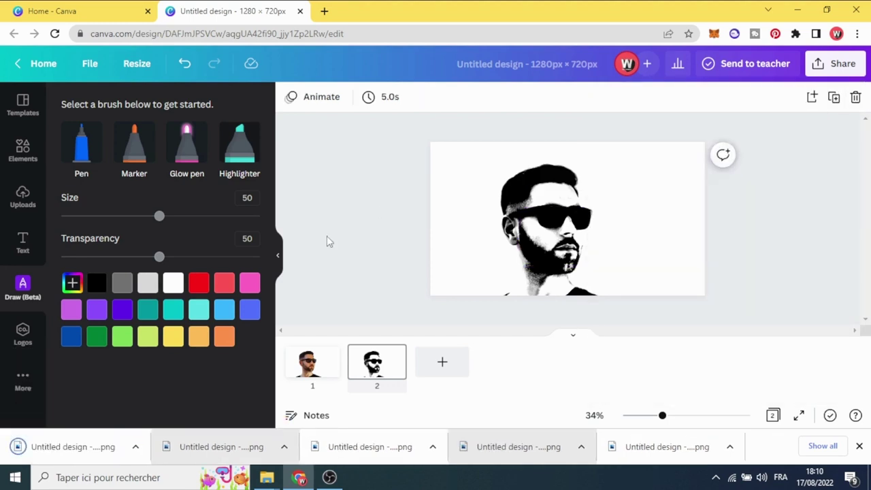
{"action": "left_click_drag", "start_coordinate": [81, 446], "coordinate": [131, 230]}
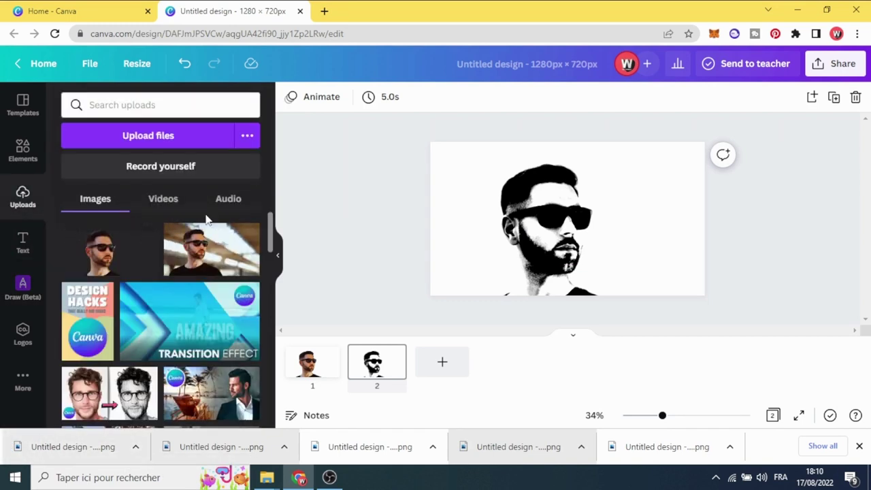
- Add a blank page and delete the two earlier portrait pages
{"action": "left_click", "coordinate": [448, 364]}
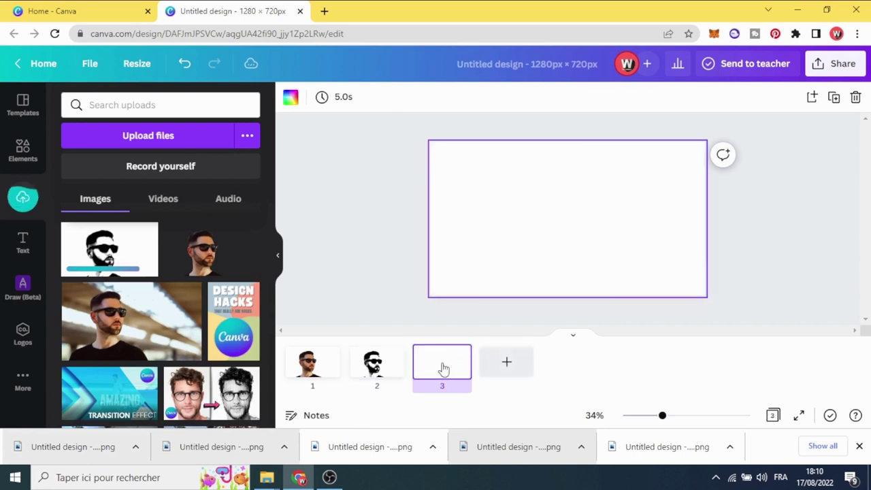
{"action": "left_click", "coordinate": [393, 354]}
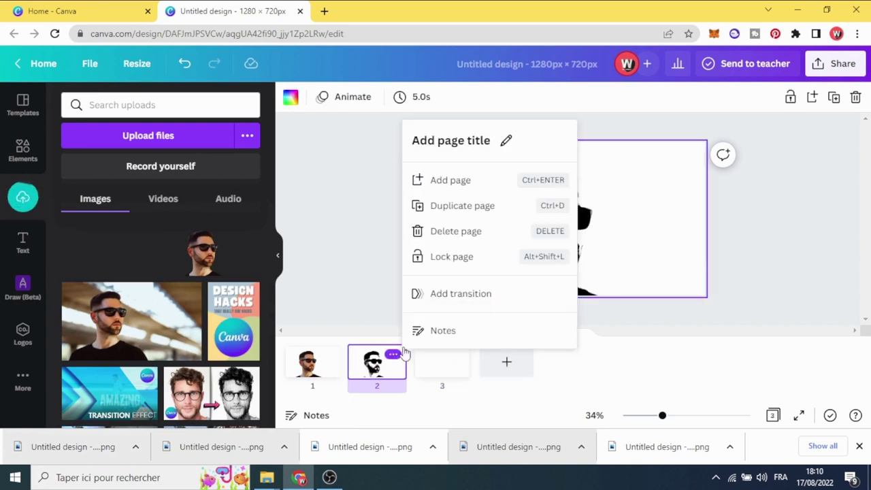
{"action": "left_click", "coordinate": [460, 231]}
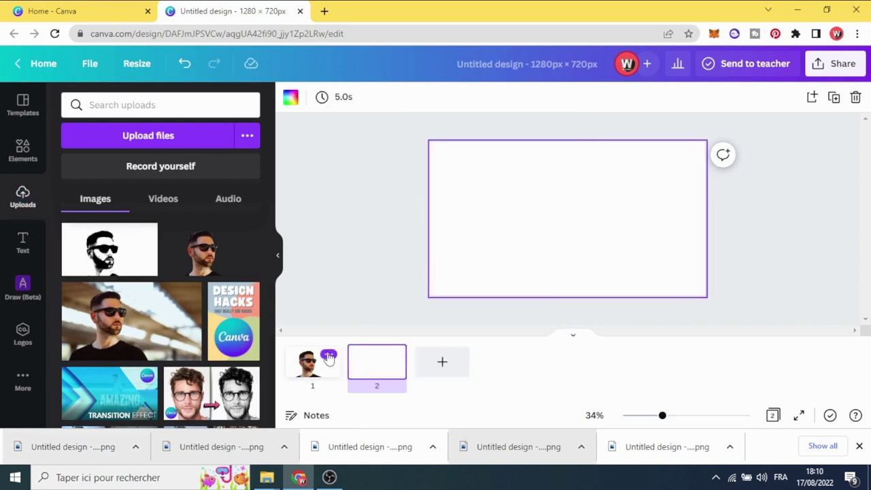
{"action": "left_click", "coordinate": [328, 355]}
{"action": "left_click", "coordinate": [399, 231]}
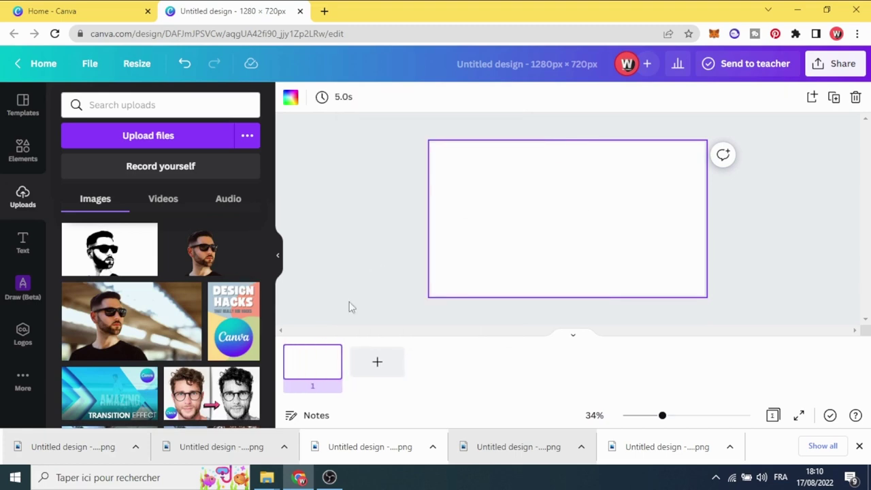
- Try placing the uploaded black-and-white portrait directly on the blank page
{"action": "left_click", "coordinate": [115, 262]}
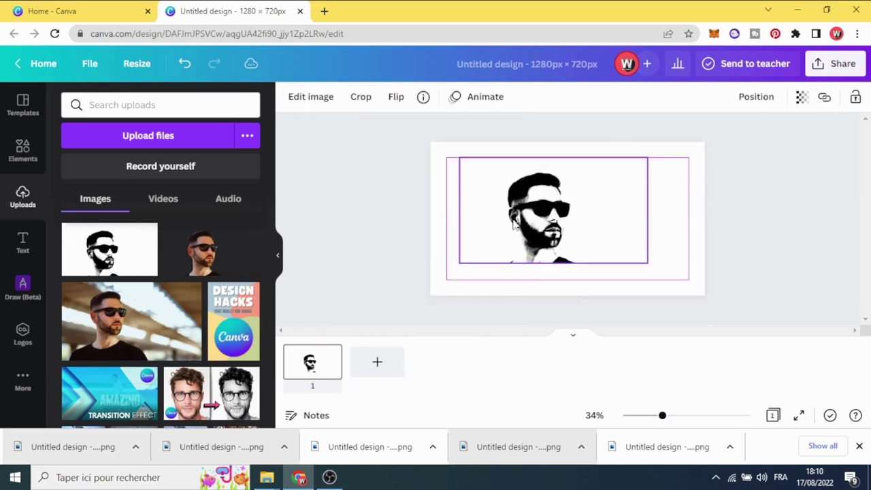
{"action": "left_click", "coordinate": [552, 294]}
- Open the full Frames collection in the elements library and search it for "circle"
{"action": "left_click", "coordinate": [23, 150]}
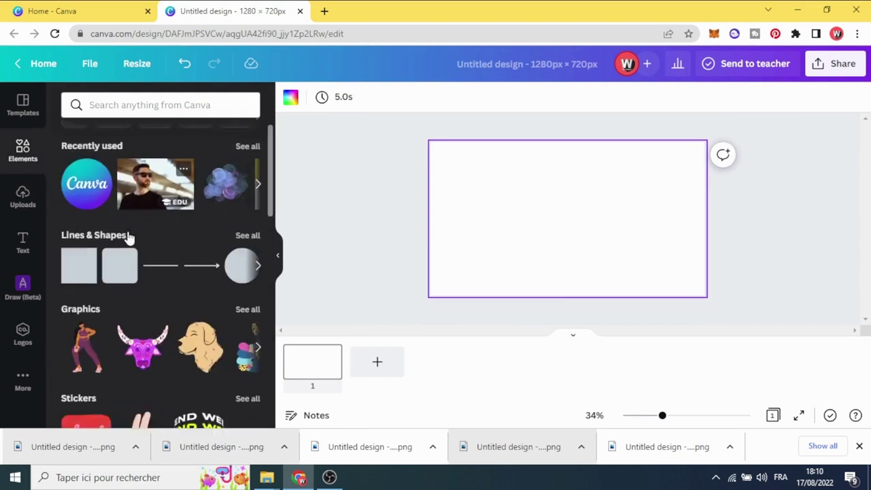
{"action": "scroll", "coordinate": [127, 232], "scroll_direction": "down", "scroll_amount": 10}
{"action": "scroll", "coordinate": [130, 237], "scroll_direction": "down", "scroll_amount": 2}
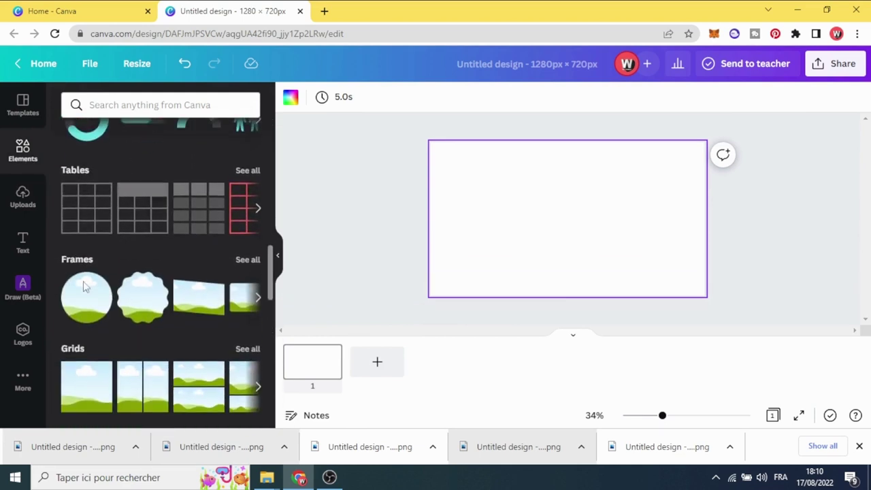
{"action": "left_click", "coordinate": [248, 258]}
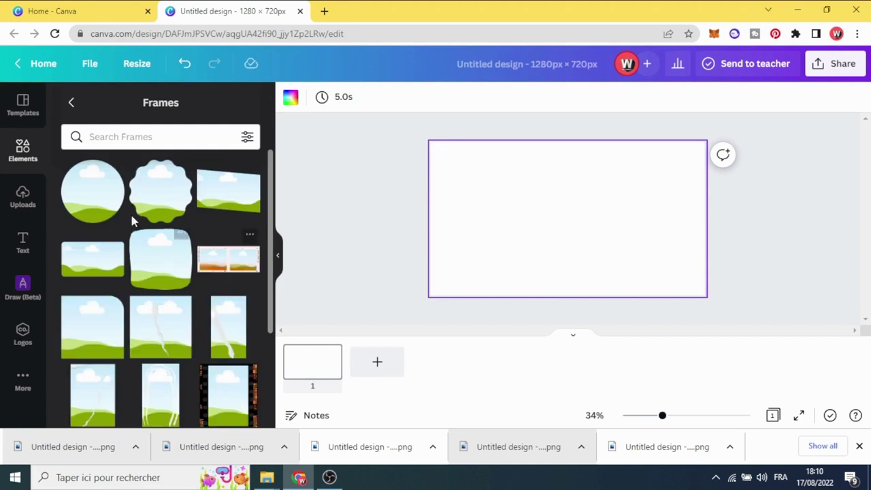
{"action": "left_click", "coordinate": [131, 137]}
{"action": "type", "text": "ci"}
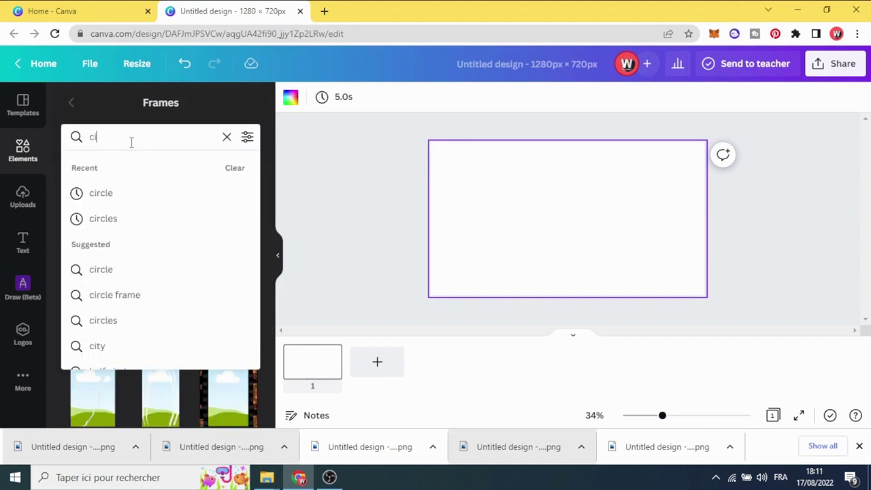
{"action": "type", "text": "rcle"}
{"action": "key", "text": "Return"}
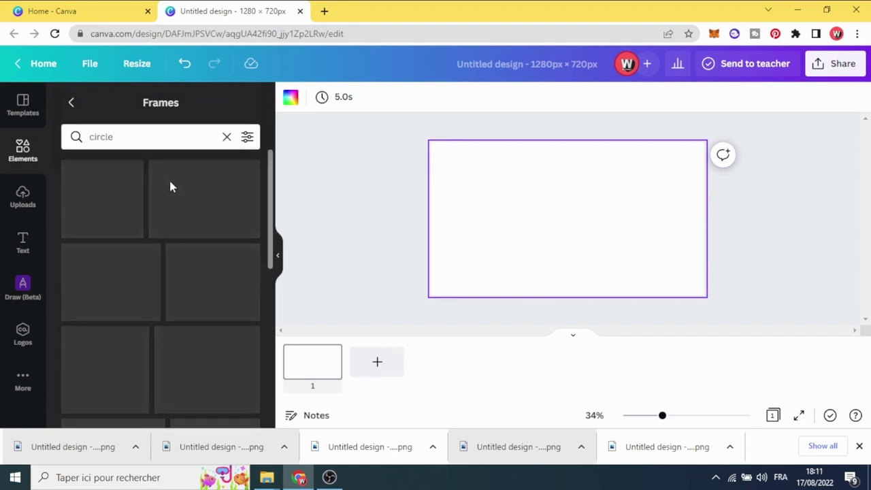
- Add the circle frame with a thin green outer ring and white inner border, and enlarge it to fill most of the page's height
{"action": "scroll", "coordinate": [245, 211], "scroll_direction": "down", "scroll_amount": 10}
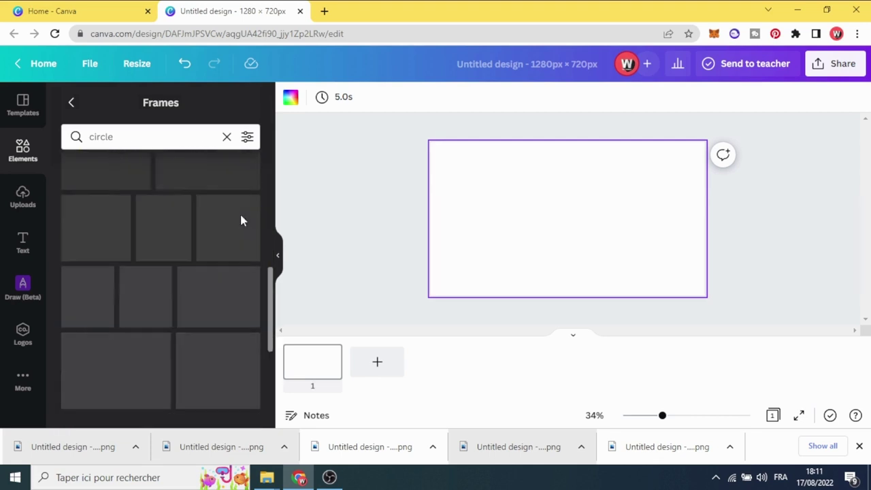
{"action": "scroll", "coordinate": [208, 277], "scroll_direction": "down", "scroll_amount": 5}
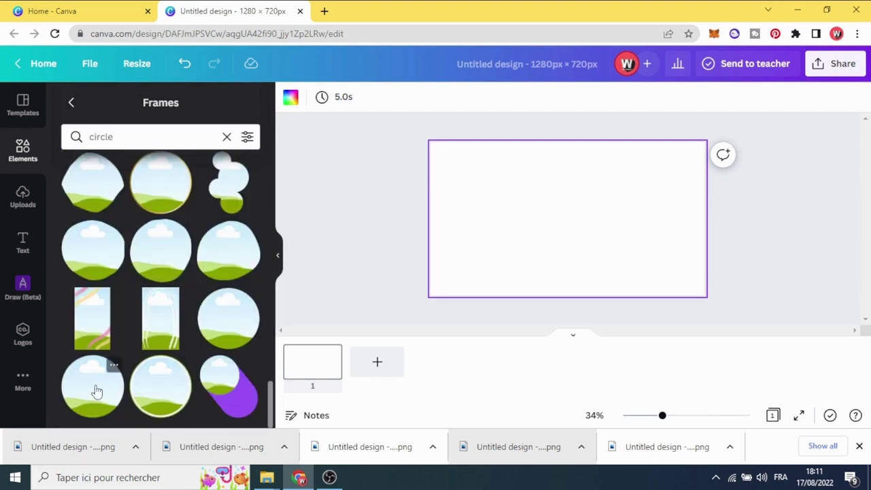
{"action": "left_click", "coordinate": [154, 387]}
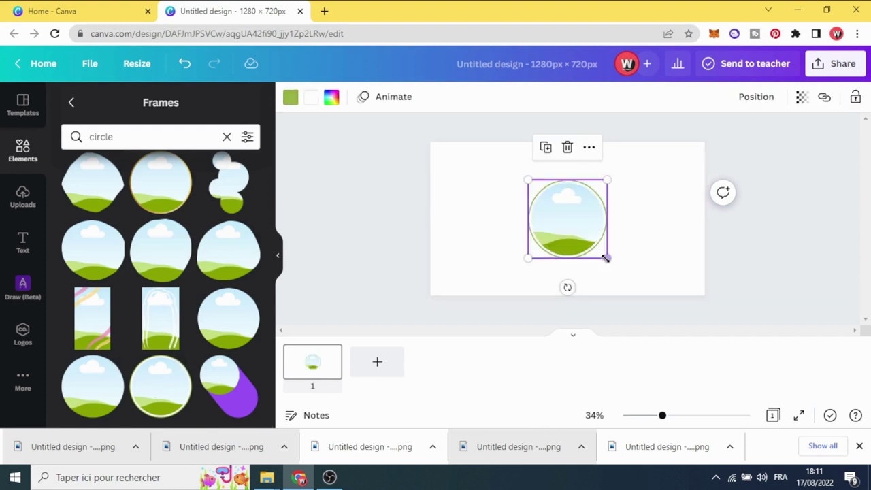
{"action": "left_click_drag", "start_coordinate": [606, 258], "coordinate": [582, 232]}
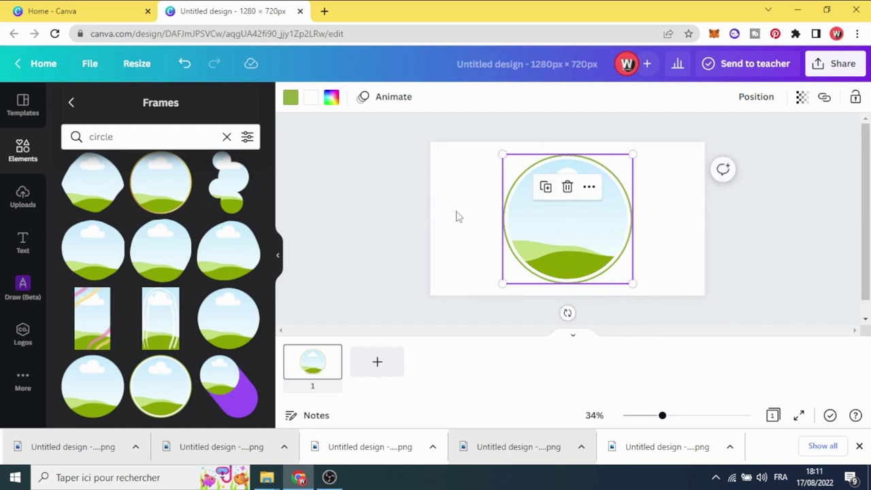
- Change the circle frame's green outer ring to black and deselect the frame
{"action": "left_click", "coordinate": [290, 99]}
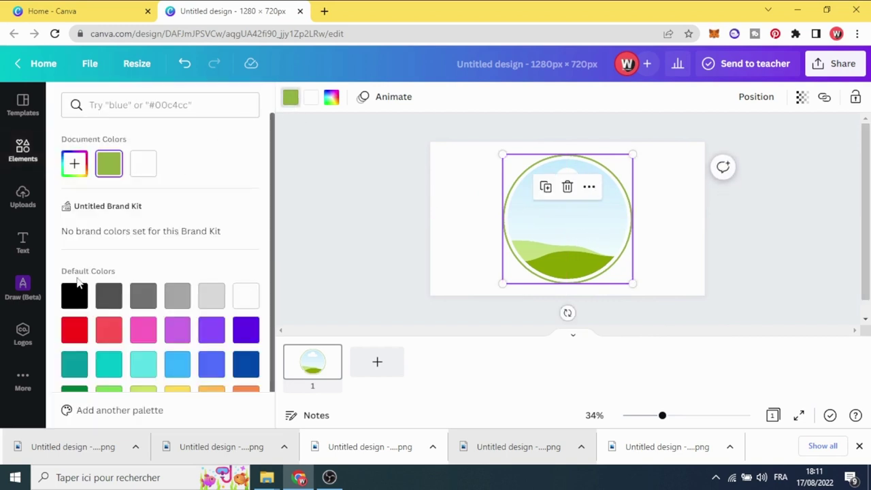
{"action": "left_click", "coordinate": [71, 298]}
{"action": "left_click", "coordinate": [363, 226]}
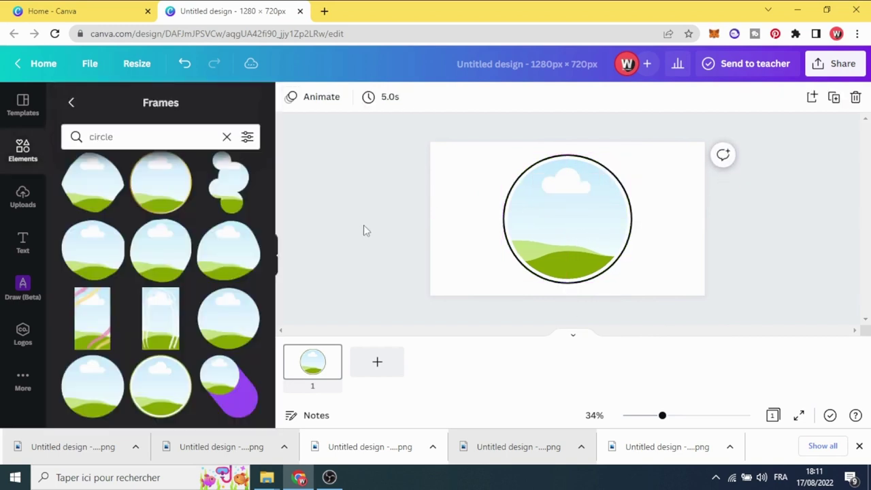
- Fill the black-ringed circle frame with the uploaded black-and-white portrait, then enlarge and centre the head inside the circle
{"action": "left_click", "coordinate": [21, 200]}
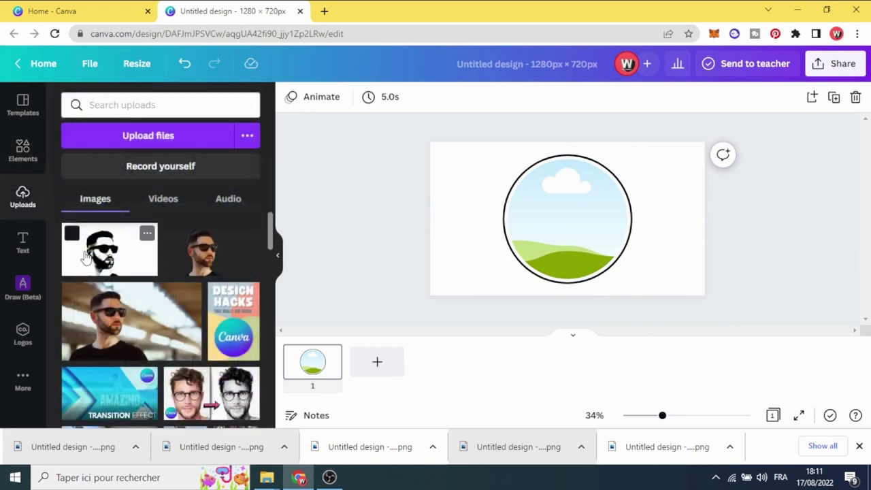
{"action": "left_click_drag", "start_coordinate": [87, 256], "coordinate": [534, 231]}
{"action": "double_click", "coordinate": [534, 231]}
{"action": "left_click_drag", "start_coordinate": [675, 159], "coordinate": [701, 142]}
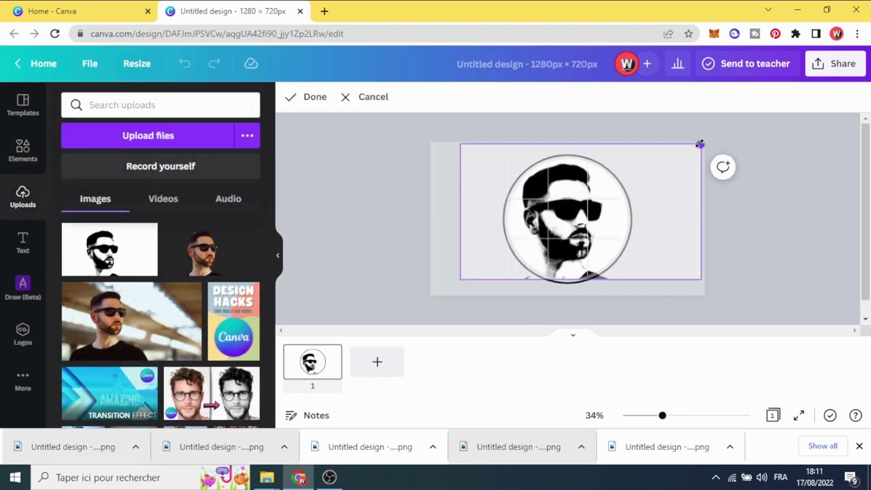
{"action": "left_click_drag", "start_coordinate": [575, 215], "coordinate": [584, 215]}
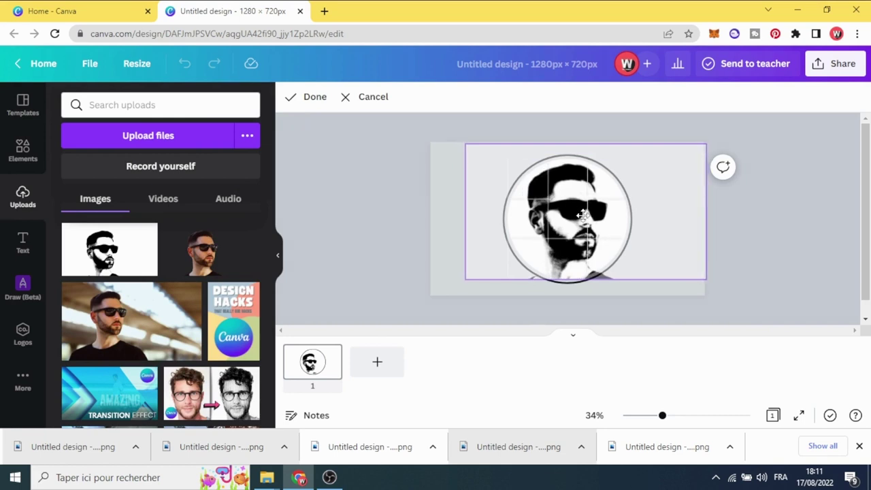
{"action": "left_click", "coordinate": [436, 217]}
{"action": "left_click", "coordinate": [385, 217]}
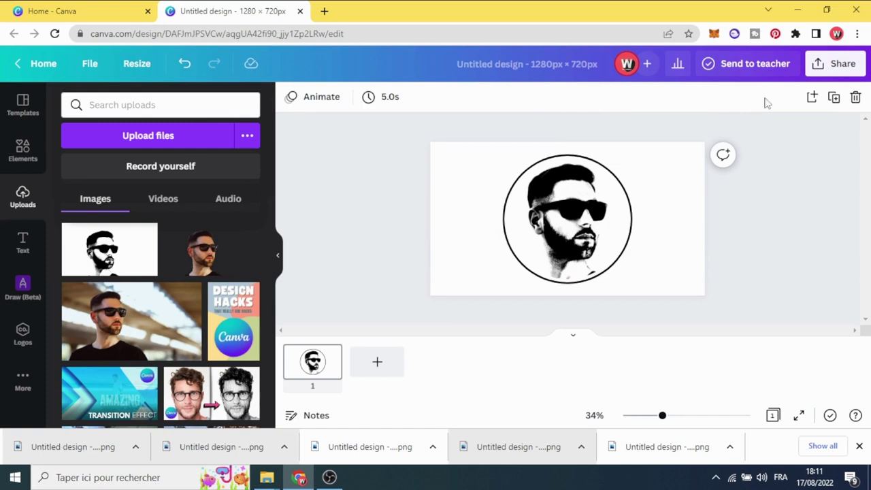
- Download the circular portrait design as a PNG at 1280 × 720 px and dismiss the download notice
{"action": "left_click", "coordinate": [852, 66]}
{"action": "left_click", "coordinate": [851, 65]}
{"action": "left_click", "coordinate": [851, 64]}
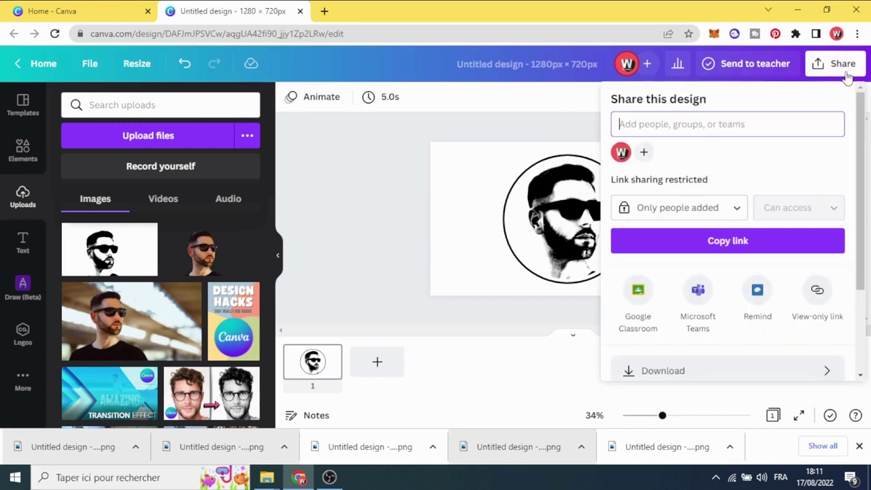
{"action": "scroll", "coordinate": [817, 172], "scroll_direction": "down", "scroll_amount": 1}
{"action": "scroll", "coordinate": [790, 252], "scroll_direction": "down", "scroll_amount": 1}
{"action": "left_click", "coordinate": [790, 259]}
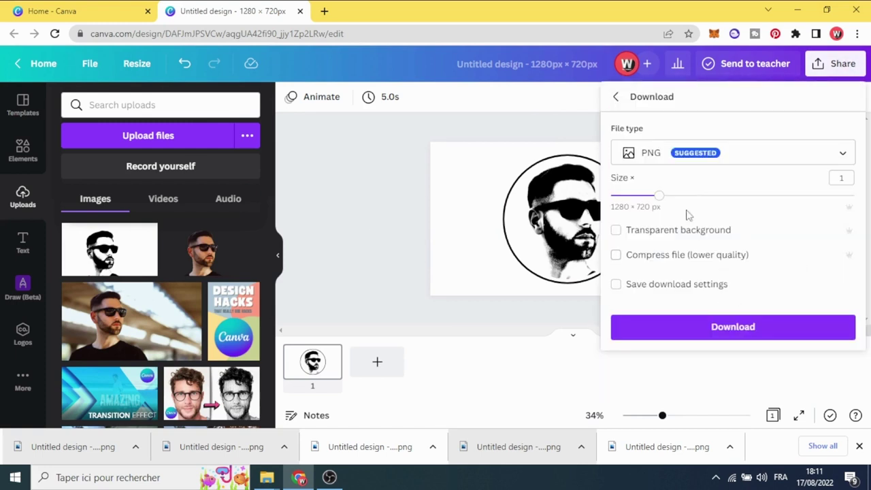
{"action": "left_click", "coordinate": [739, 328]}
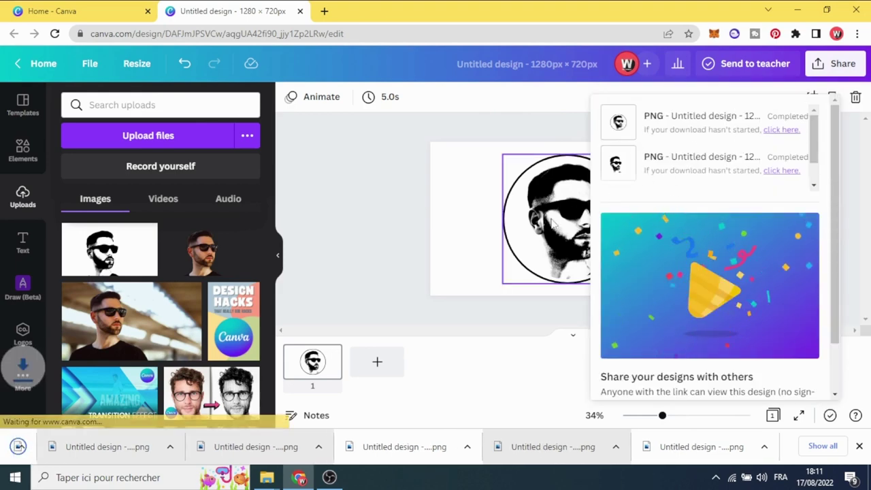
{"action": "left_click", "coordinate": [376, 254]}
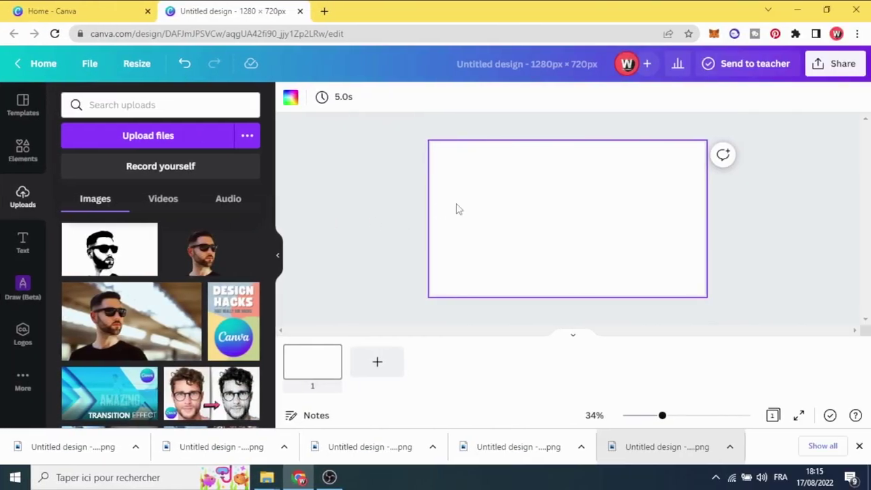
- Set the blank page's background to the lime green default colour
{"action": "left_click", "coordinate": [291, 98]}
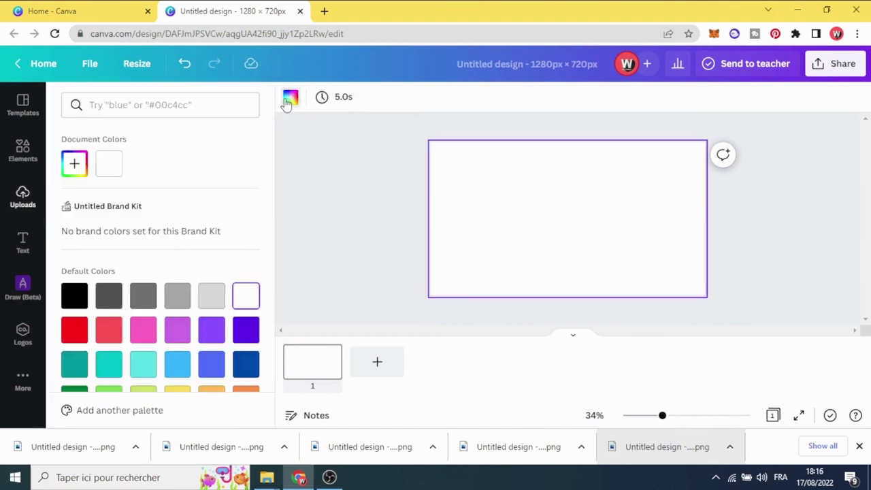
{"action": "scroll", "coordinate": [247, 227], "scroll_direction": "down", "scroll_amount": 1}
{"action": "left_click", "coordinate": [154, 364]}
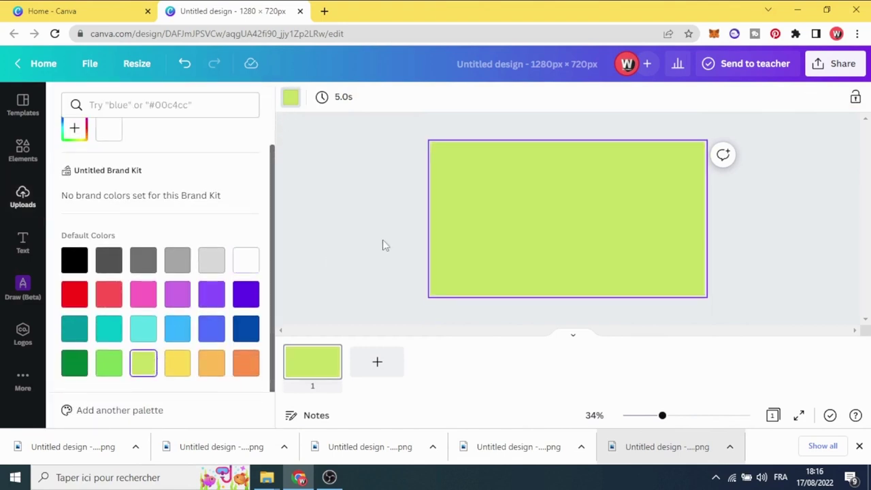
{"action": "left_click", "coordinate": [385, 238]}
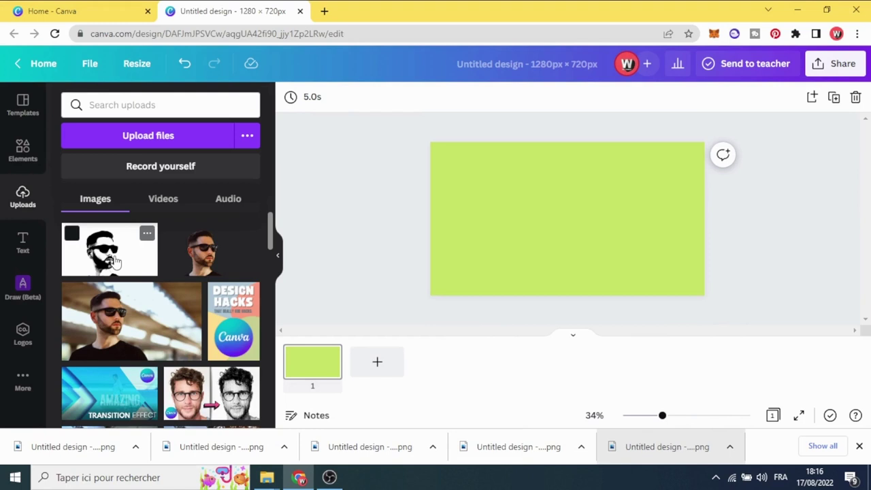
- Place the uploaded black-and-white portrait on the lime green page and enlarge it to nearly fill the page
{"action": "left_click", "coordinate": [115, 262]}
{"action": "left_click", "coordinate": [402, 244]}
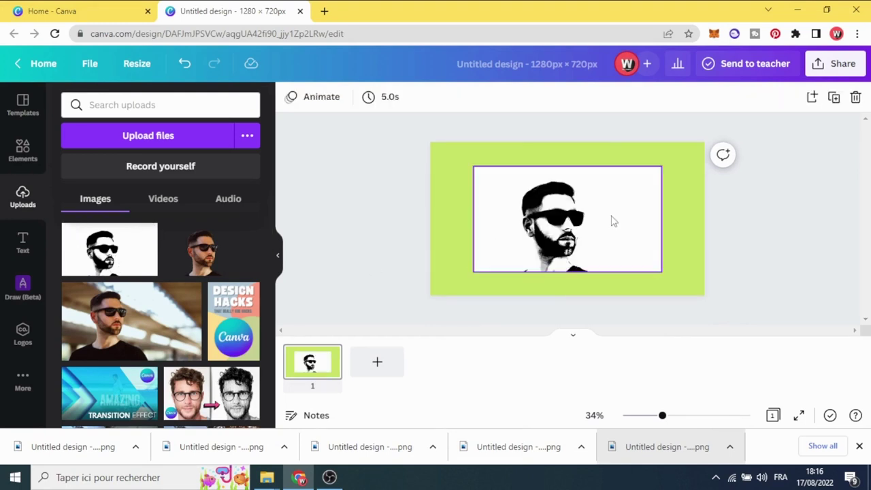
{"action": "left_click_drag", "start_coordinate": [613, 220], "coordinate": [579, 202]}
{"action": "left_click_drag", "start_coordinate": [632, 251], "coordinate": [702, 297]}
{"action": "left_click_drag", "start_coordinate": [658, 259], "coordinate": [649, 245]}
- Remove the portrait's background and erase the white forehead area using the Erase brush at size 14
{"action": "left_click", "coordinate": [312, 106]}
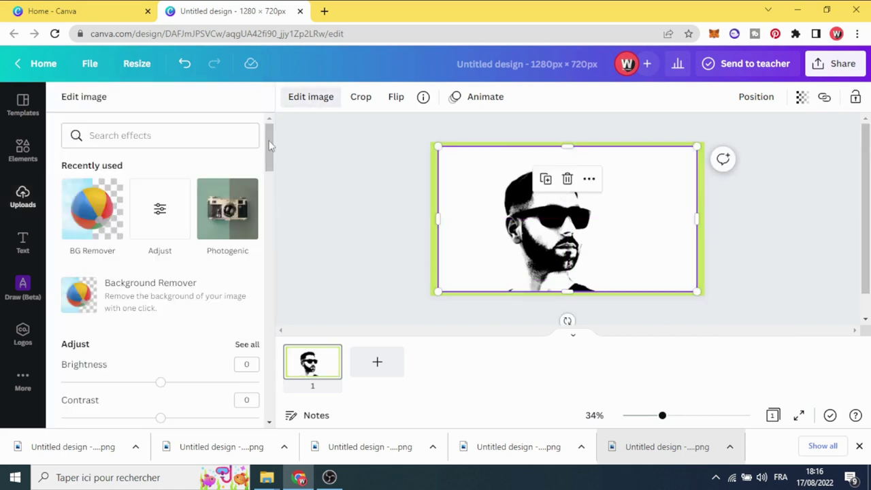
{"action": "left_click", "coordinate": [171, 287]}
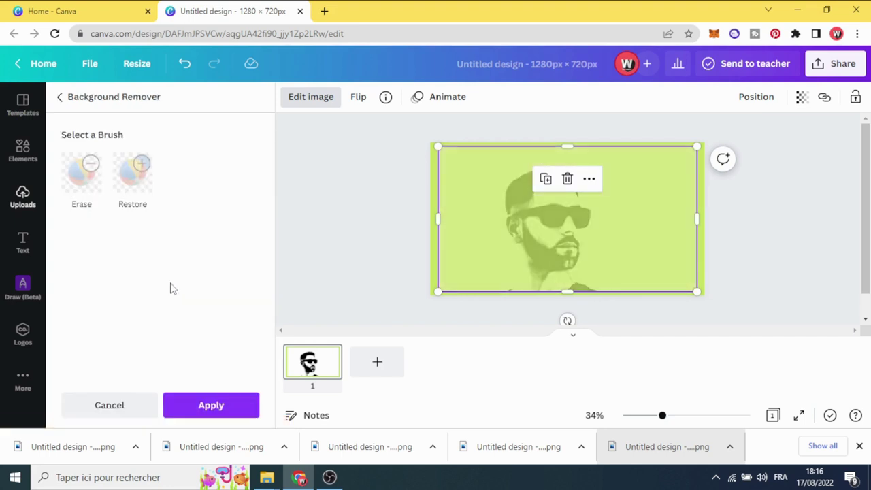
{"action": "left_click", "coordinate": [85, 185]}
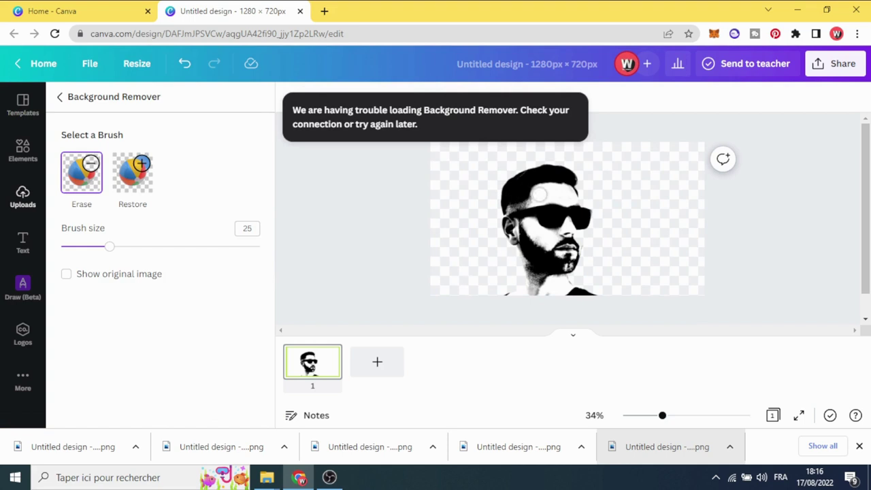
{"action": "left_click_drag", "start_coordinate": [659, 423], "coordinate": [681, 417]}
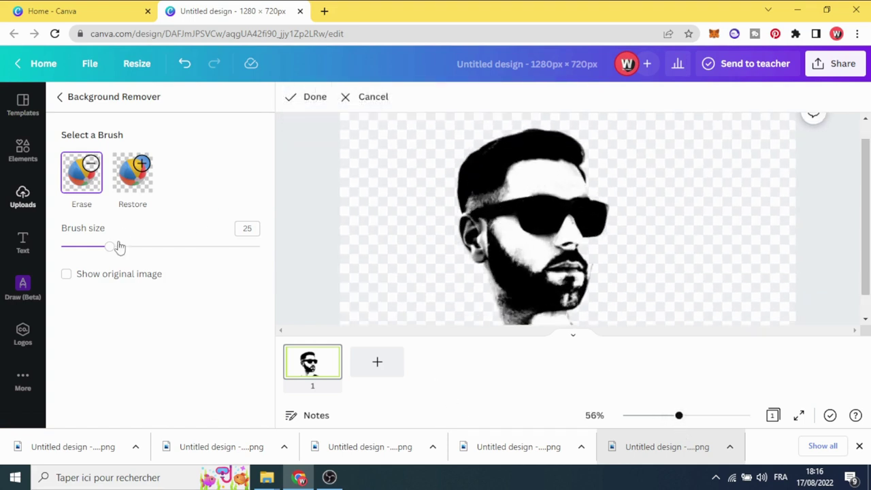
{"action": "left_click_drag", "start_coordinate": [113, 250], "coordinate": [88, 248]}
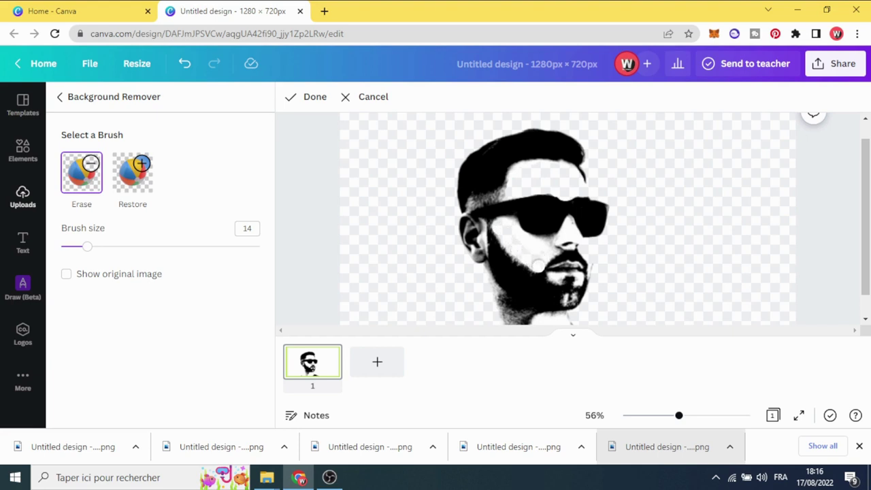
- Erase the white cheek area between the sunglasses and the beard, and apply the background removal
{"action": "left_click_drag", "start_coordinate": [678, 416], "coordinate": [715, 416]}
{"action": "scroll", "coordinate": [537, 243], "scroll_direction": "down", "scroll_amount": 3}
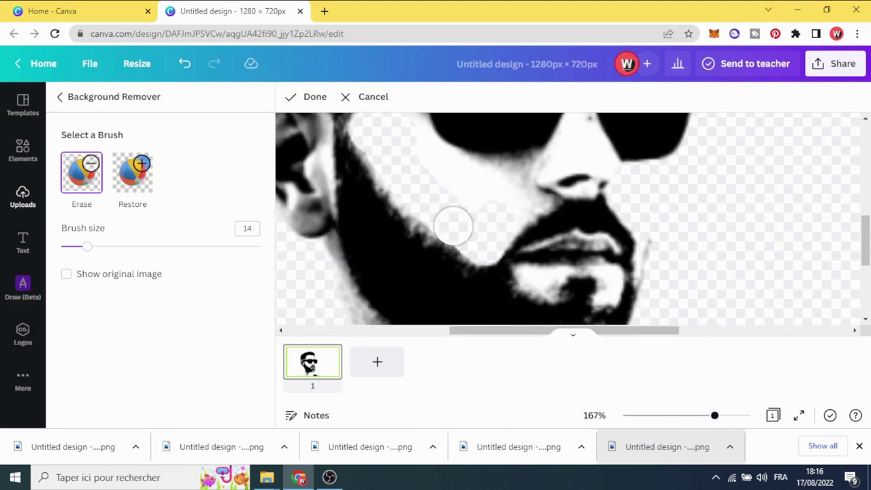
{"action": "scroll", "coordinate": [436, 216], "scroll_direction": "up", "scroll_amount": 2}
{"action": "mouse_move", "coordinate": [402, 185]}
{"action": "left_mouse_down"}
{"action": "mouse_move", "coordinate": [422, 214]}
{"action": "mouse_move", "coordinate": [494, 266]}
{"action": "mouse_move", "coordinate": [481, 241]}
{"action": "mouse_move", "coordinate": [511, 239]}
{"action": "mouse_move", "coordinate": [527, 263]}
{"action": "mouse_move", "coordinate": [521, 267]}
{"action": "left_mouse_up"}
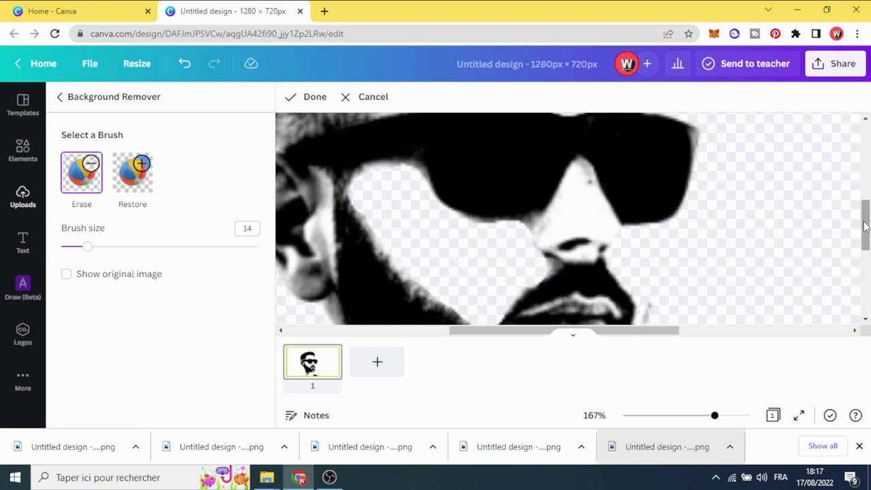
{"action": "left_click_drag", "start_coordinate": [866, 227], "coordinate": [866, 255]}
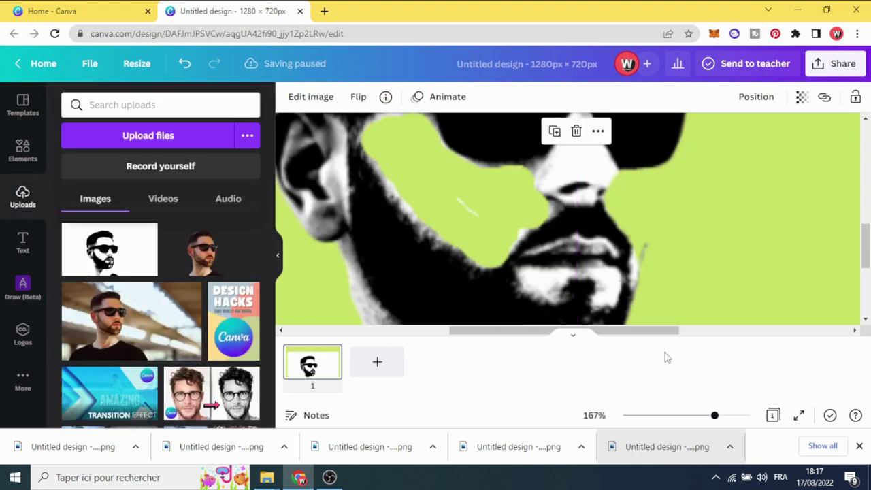
- Move the cut-out portrait up and slightly to the right so it fits within the green page
{"action": "left_click_drag", "start_coordinate": [713, 417], "coordinate": [671, 415]}
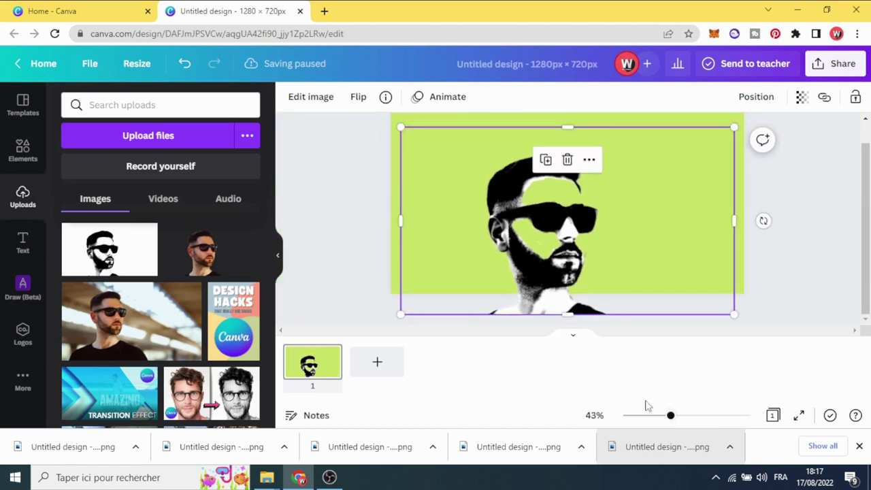
{"action": "left_click", "coordinate": [373, 215]}
{"action": "mouse_move", "coordinate": [517, 243]}
{"action": "left_mouse_down"}
{"action": "mouse_move", "coordinate": [521, 222]}
{"action": "mouse_move", "coordinate": [513, 228]}
{"action": "mouse_move", "coordinate": [523, 228]}
{"action": "left_mouse_up"}
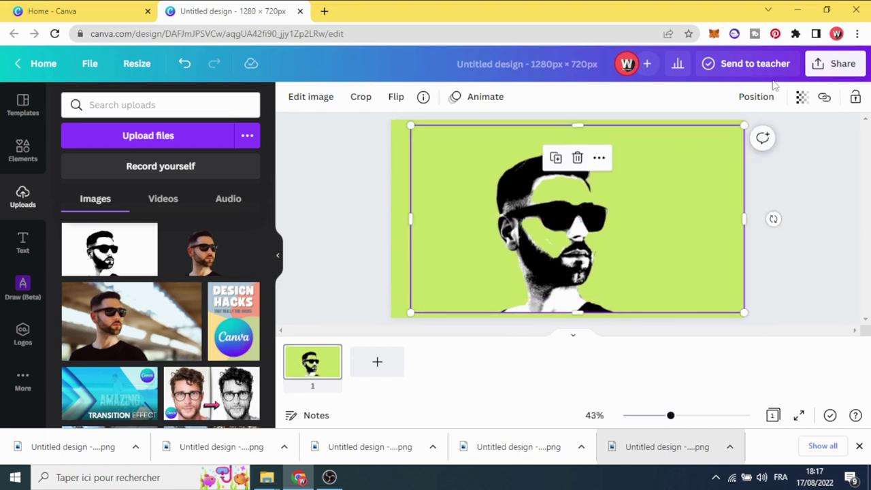
- Download the cut-out portrait design as a 1280 × 720 px PNG with a transparent background
{"action": "left_click", "coordinate": [846, 69]}
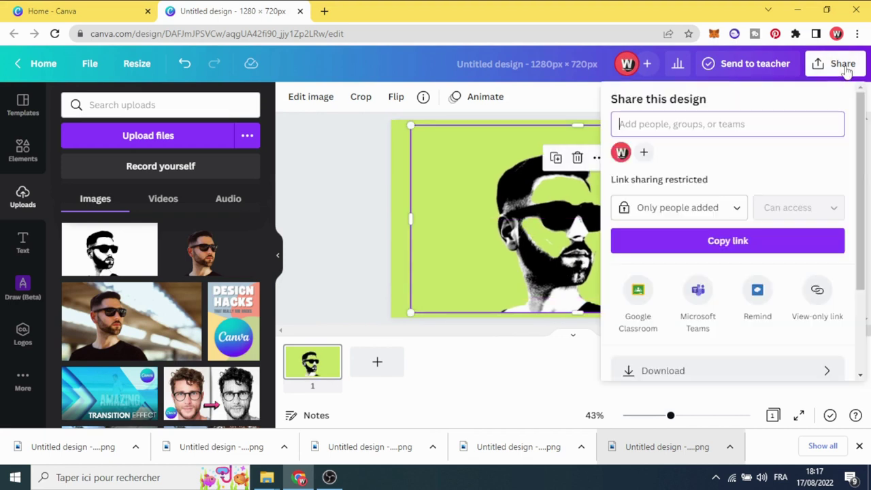
{"action": "scroll", "coordinate": [796, 175], "scroll_direction": "down", "scroll_amount": 3}
{"action": "left_click", "coordinate": [774, 249]}
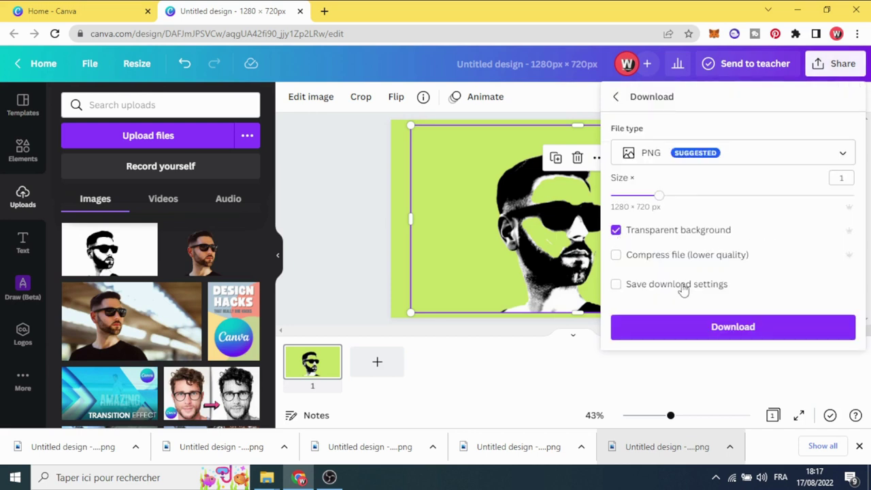
{"action": "left_click", "coordinate": [726, 333]}
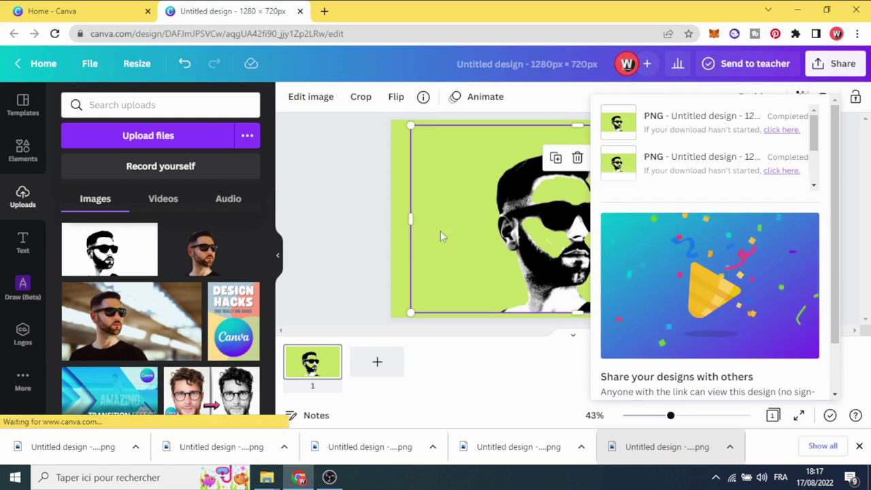
{"action": "left_click", "coordinate": [354, 232]}
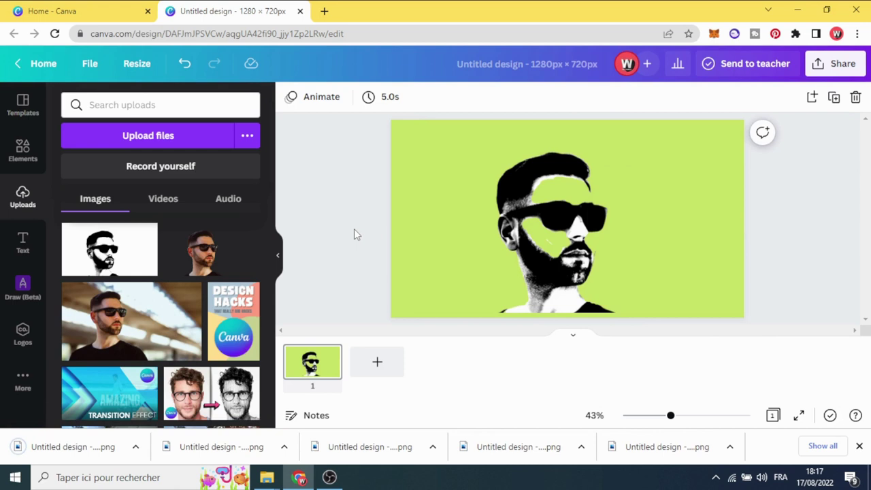
- Add a second page with a white background and upload the newly downloaded transparent portrait PNG
{"action": "left_click", "coordinate": [376, 362]}
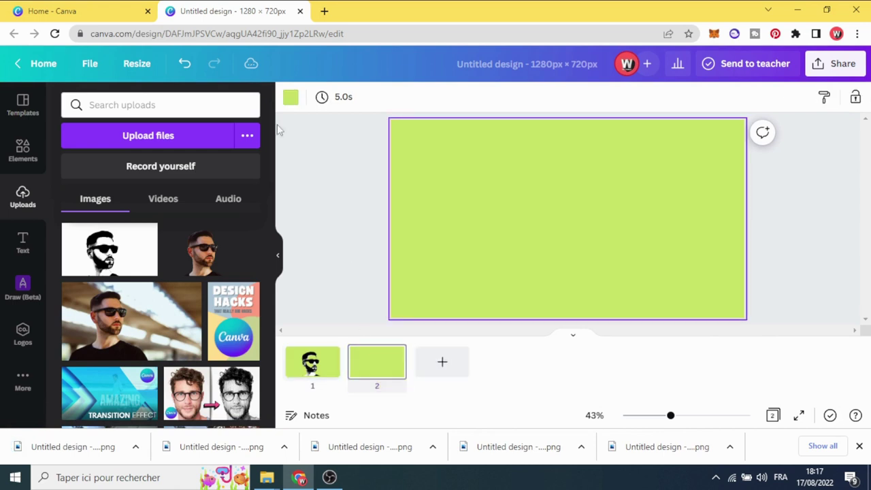
{"action": "left_click", "coordinate": [290, 98]}
{"action": "left_click", "coordinate": [135, 306]}
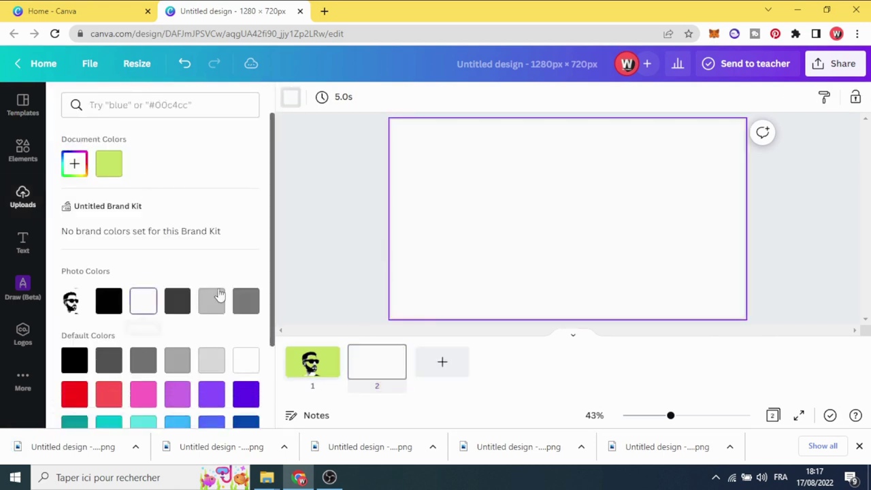
{"action": "left_click", "coordinate": [340, 250]}
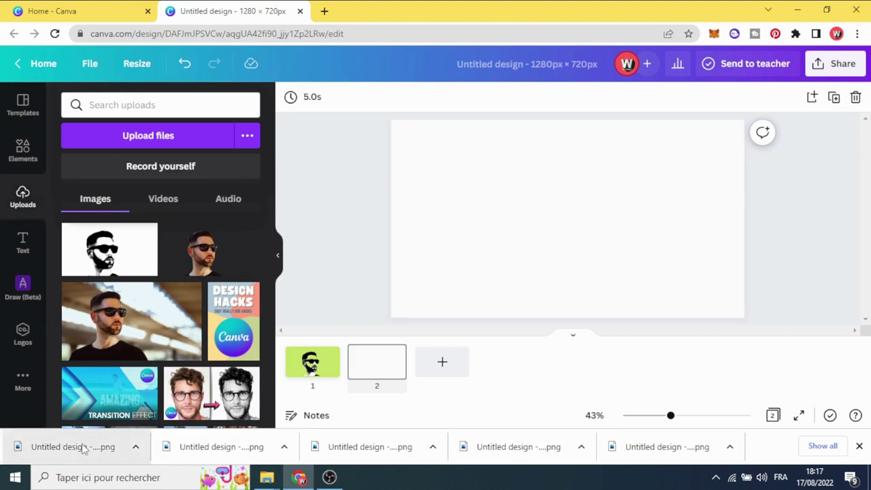
{"action": "left_click_drag", "start_coordinate": [87, 449], "coordinate": [121, 249]}
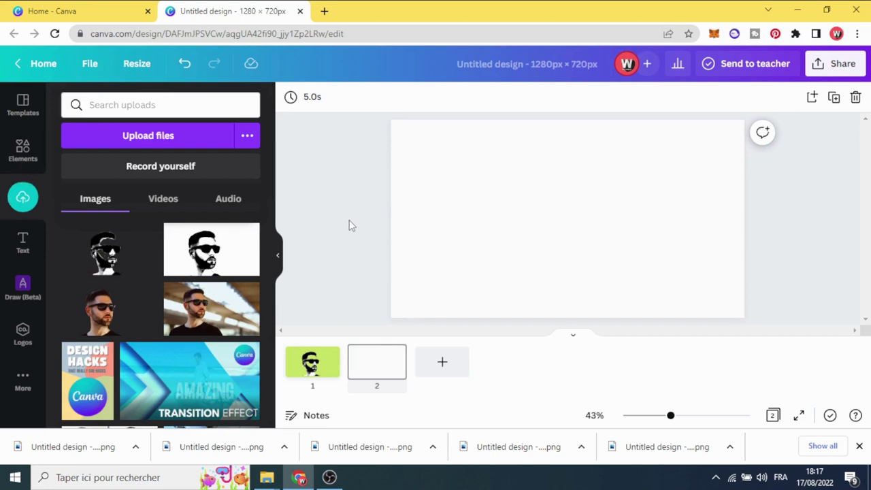
- Search the elements for "brush stroke" graphics and add the blue-and-purple watercolour splash to page 2
{"action": "left_click", "coordinate": [24, 157]}
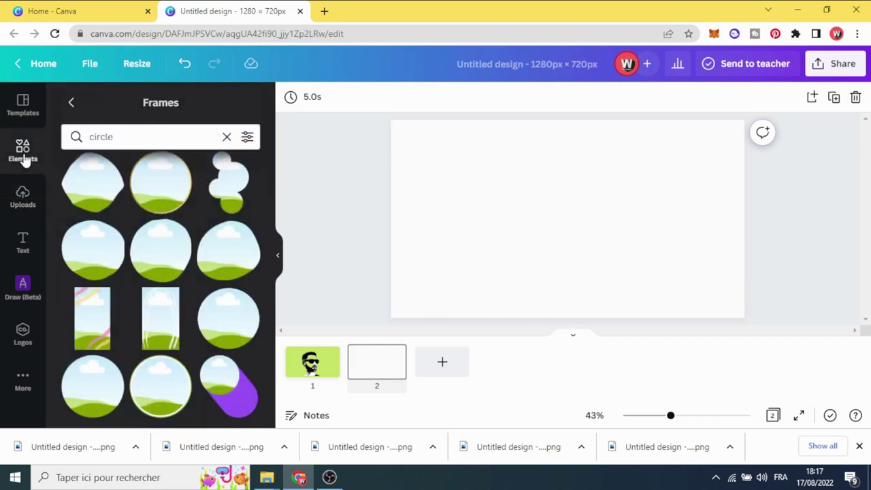
{"action": "left_click", "coordinate": [71, 102]}
{"action": "left_click", "coordinate": [122, 104]}
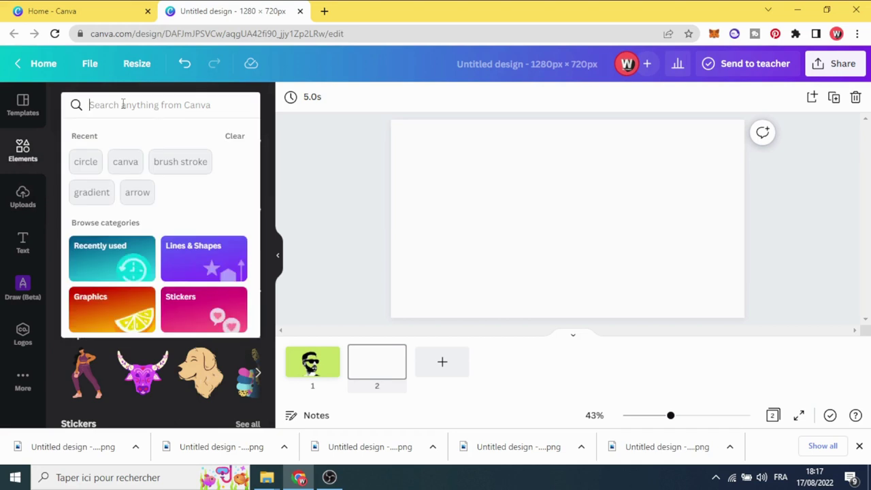
{"action": "type", "text": "brush"}
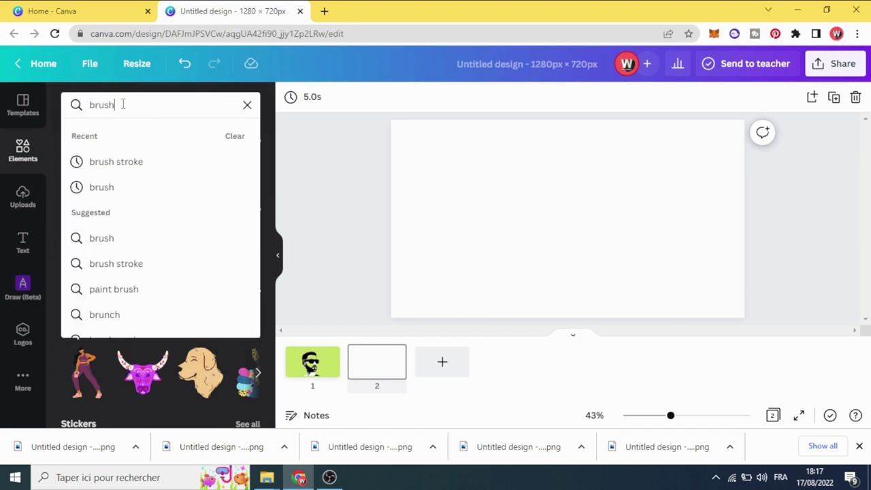
{"action": "left_click", "coordinate": [139, 162]}
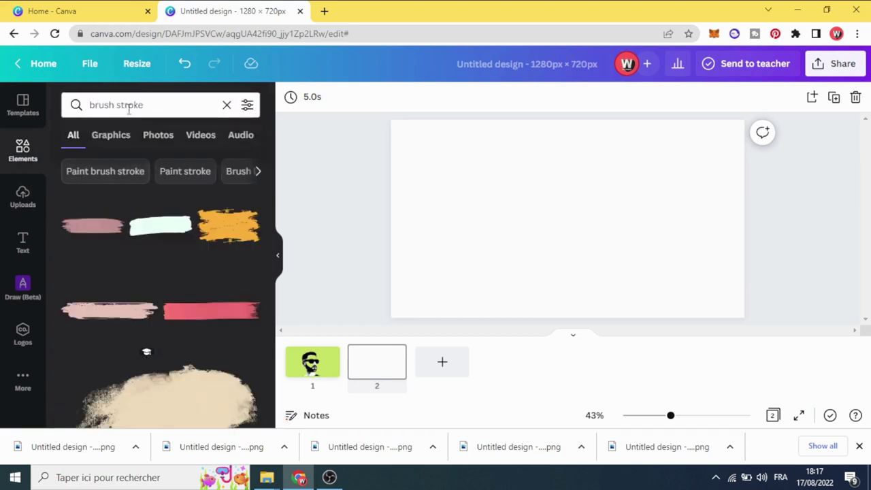
{"action": "scroll", "coordinate": [157, 197], "scroll_direction": "down", "scroll_amount": 5}
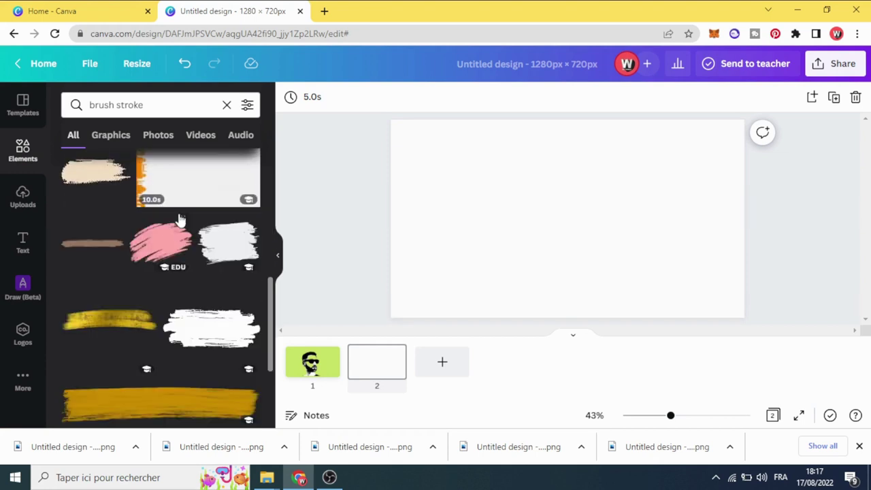
{"action": "scroll", "coordinate": [159, 241], "scroll_direction": "down", "scroll_amount": 10}
{"action": "left_click", "coordinate": [109, 139]}
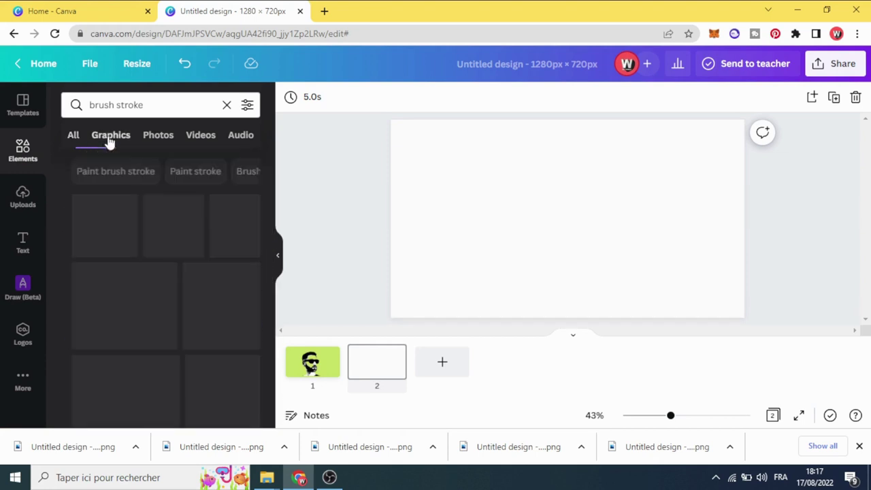
{"action": "scroll", "coordinate": [159, 238], "scroll_direction": "down", "scroll_amount": 2}
{"action": "left_click", "coordinate": [166, 295]}
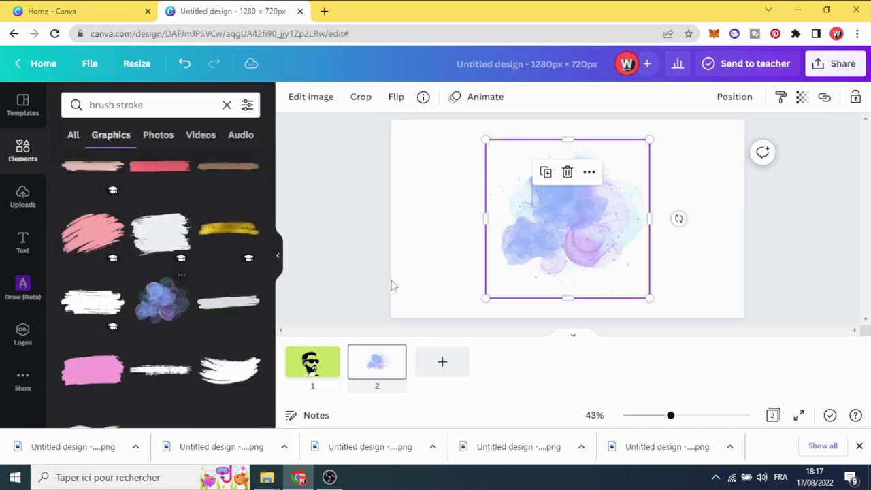
- Enlarge the watercolour splash and move it to the middle of page 2 so it fills the page height
{"action": "left_click_drag", "start_coordinate": [486, 298], "coordinate": [373, 340]}
{"action": "left_click_drag", "start_coordinate": [496, 263], "coordinate": [523, 237]}
{"action": "double_click", "coordinate": [524, 237]}
{"action": "left_click", "coordinate": [371, 233]}
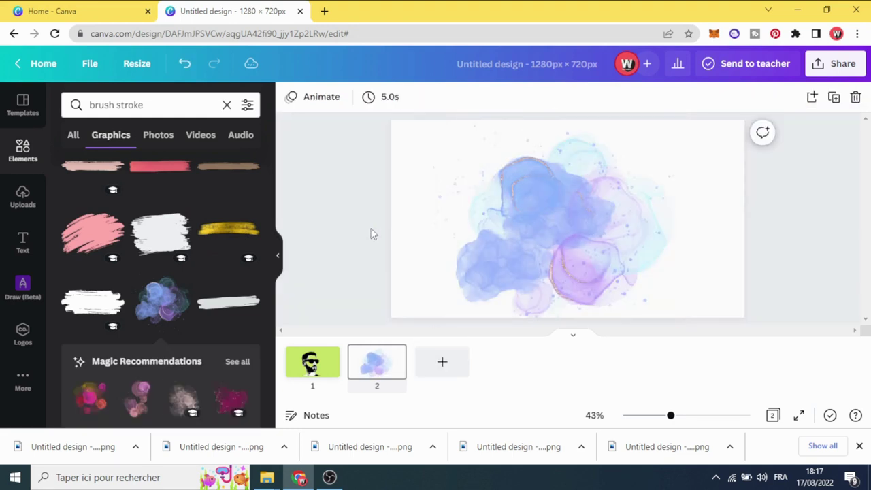
- Add the uploaded transparent black-and-white portrait cut-out over the watercolour splash
{"action": "left_click", "coordinate": [25, 203]}
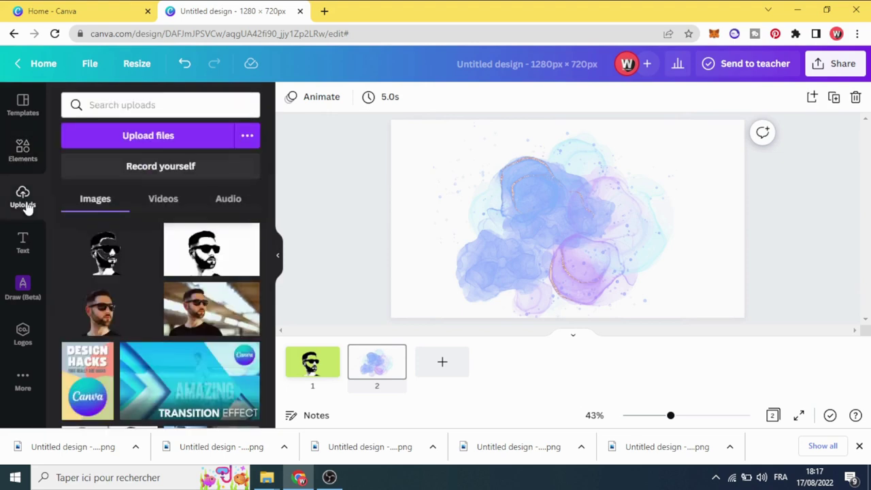
{"action": "left_click", "coordinate": [93, 253]}
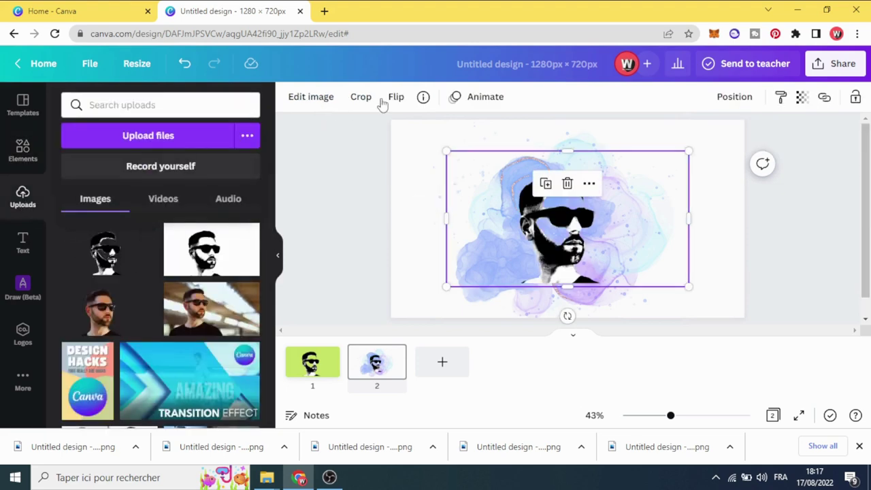
{"action": "left_click", "coordinate": [396, 221]}
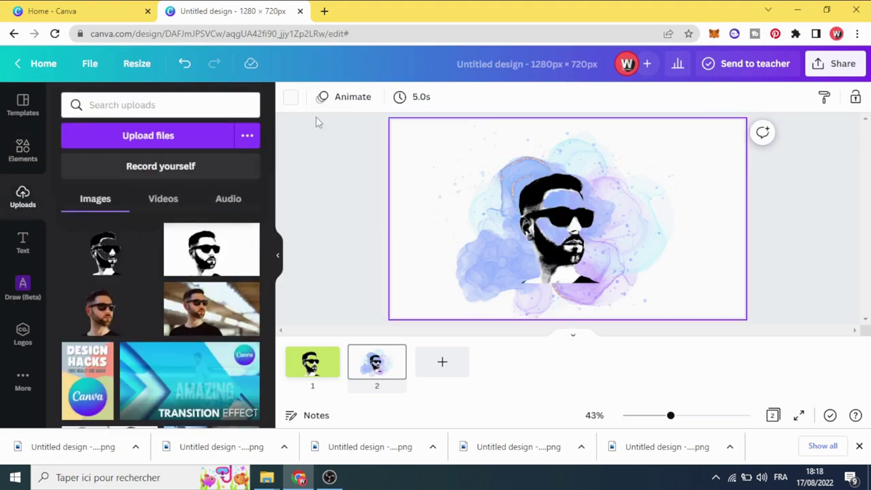
- Apply the Peppermint duotone effect to the portrait cut-out on page 2
{"action": "left_click", "coordinate": [538, 247]}
{"action": "left_click", "coordinate": [322, 102]}
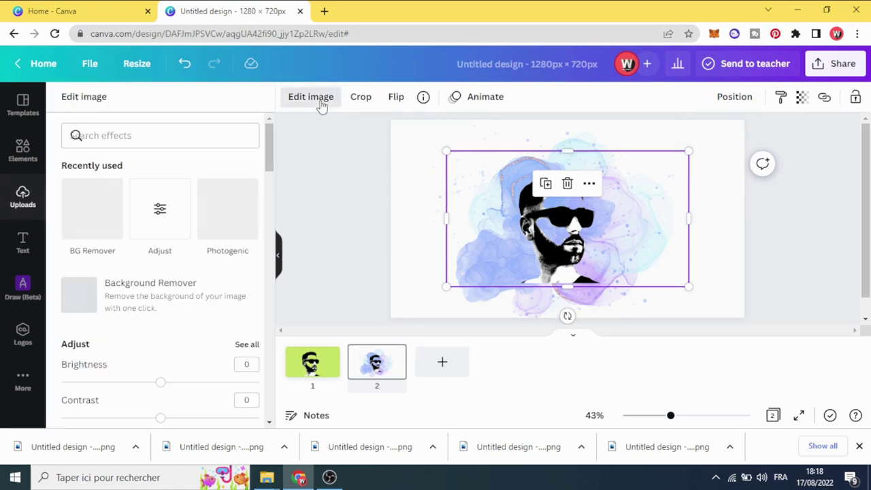
{"action": "scroll", "coordinate": [149, 259], "scroll_direction": "down", "scroll_amount": 5}
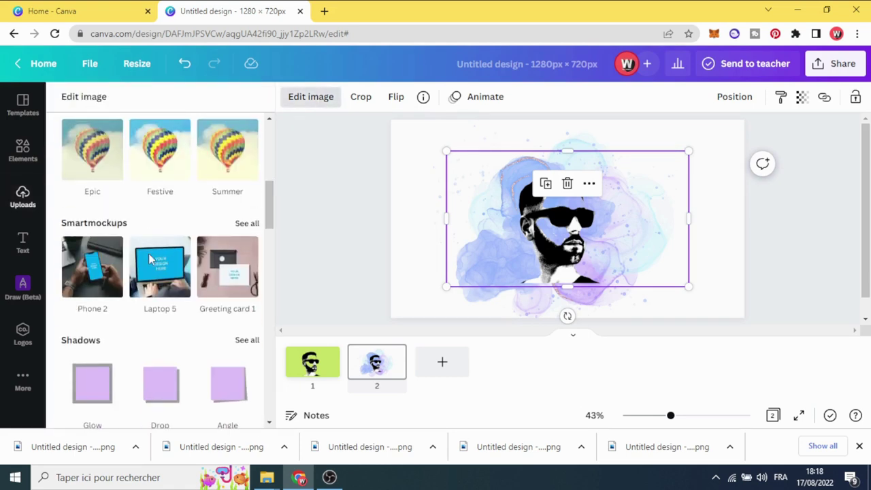
{"action": "scroll", "coordinate": [150, 258], "scroll_direction": "down", "scroll_amount": 6}
{"action": "scroll", "coordinate": [116, 221], "scroll_direction": "up", "scroll_amount": 2}
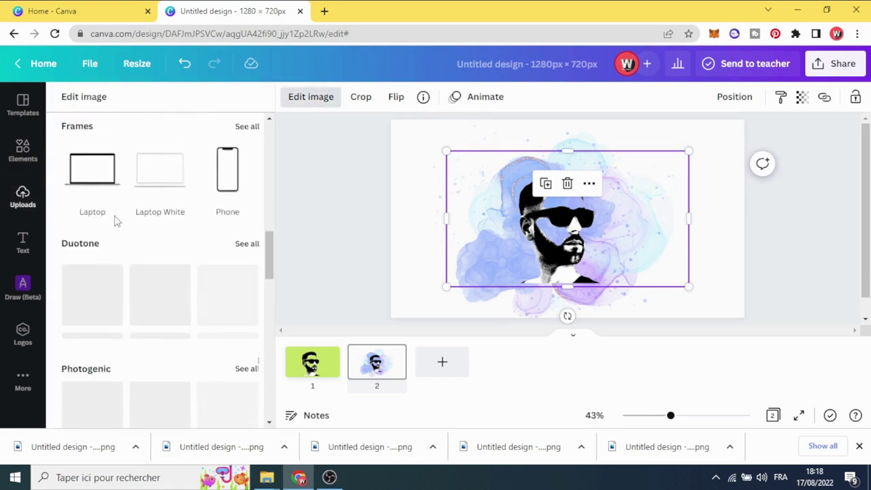
{"action": "left_click", "coordinate": [245, 256]}
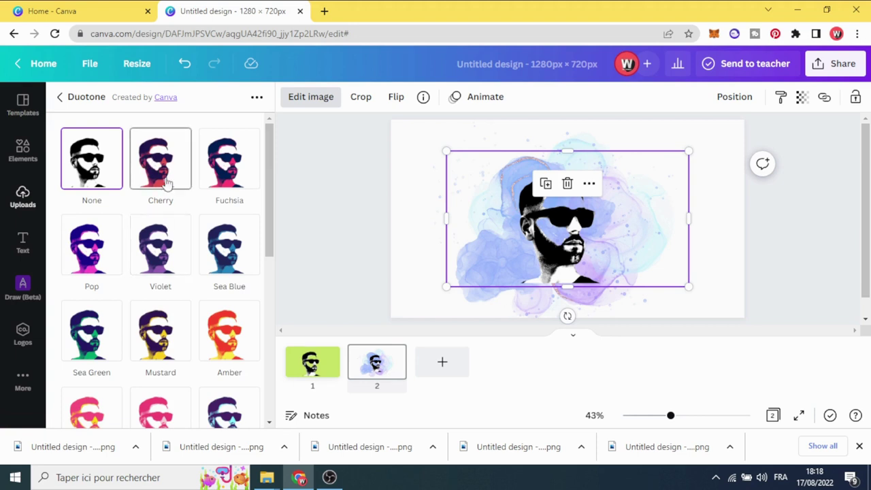
{"action": "scroll", "coordinate": [218, 252], "scroll_direction": "down", "scroll_amount": 3}
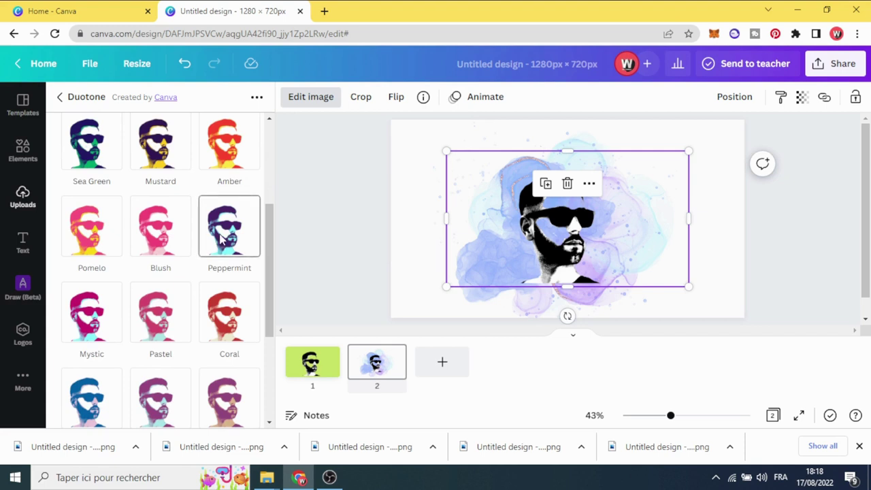
{"action": "left_click", "coordinate": [222, 236]}
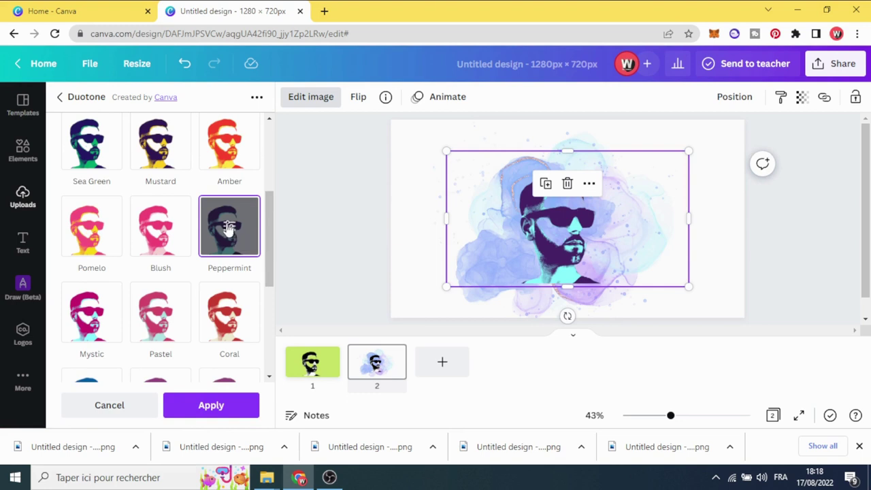
- Try the Peppermint duotone at intensity 0.9, view its shadow colour choices, and close the settings with the effect kept
{"action": "left_click", "coordinate": [225, 230]}
{"action": "mouse_move", "coordinate": [250, 232]}
{"action": "left_mouse_down"}
{"action": "mouse_move", "coordinate": [111, 234]}
{"action": "mouse_move", "coordinate": [250, 235]}
{"action": "left_mouse_up"}
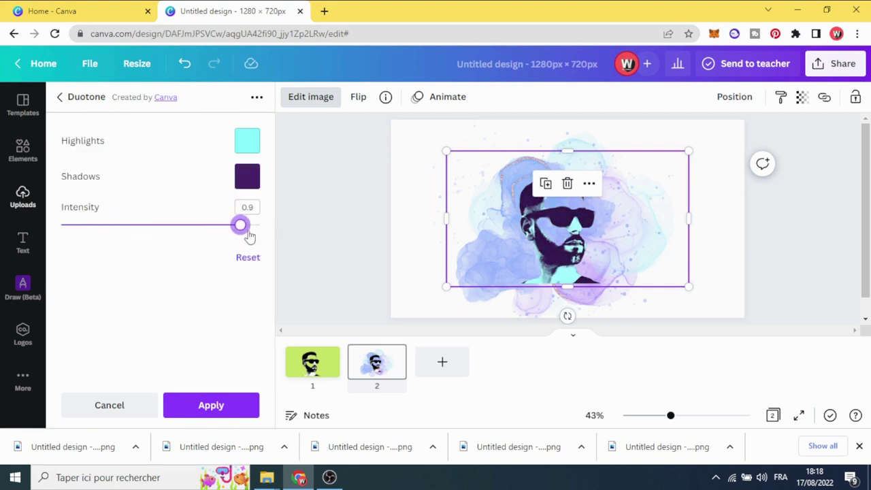
{"action": "left_click", "coordinate": [246, 178]}
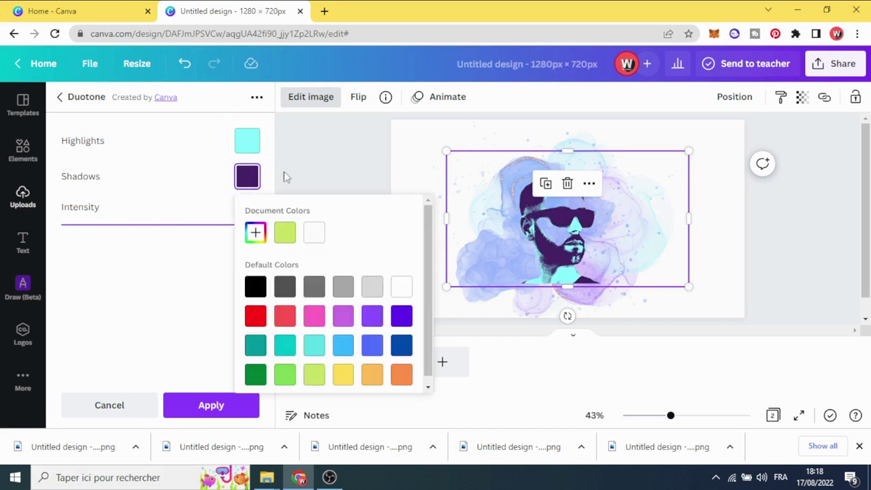
{"action": "left_click", "coordinate": [312, 168]}
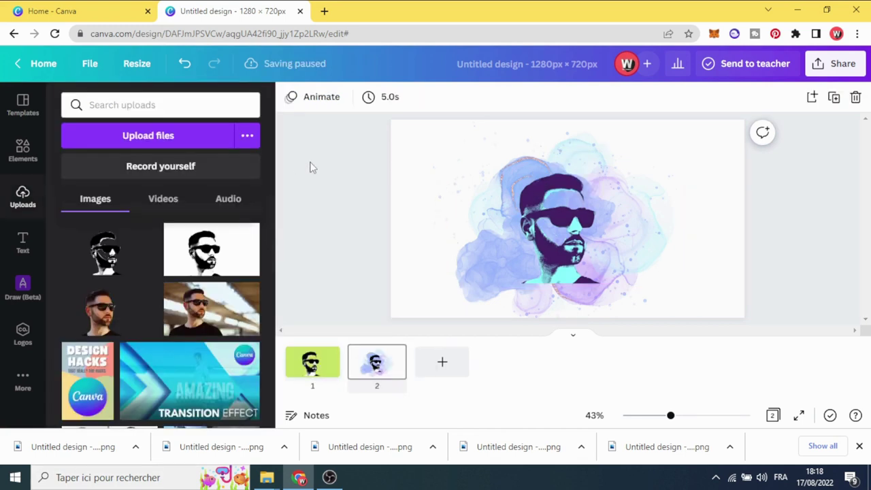
- Crop a thin strip off the portrait's bottom edge and set its transparency to 36
{"action": "left_click", "coordinate": [545, 235]}
{"action": "left_click_drag", "start_coordinate": [566, 286], "coordinate": [567, 281]}
{"action": "left_click", "coordinate": [801, 99]}
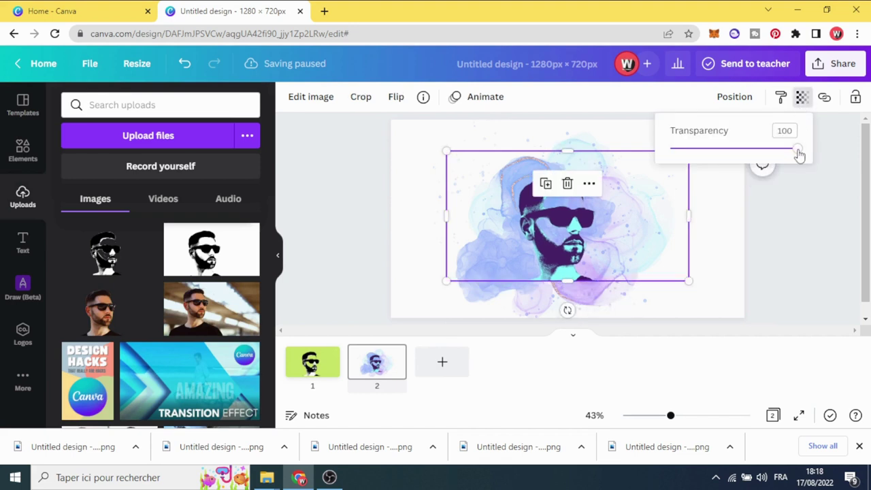
{"action": "left_click_drag", "start_coordinate": [797, 149], "coordinate": [717, 153]}
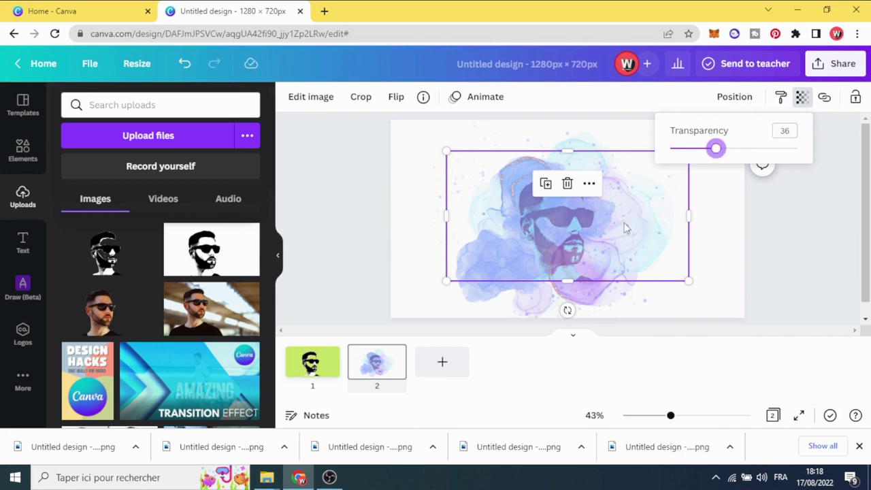
- Enlarge the portrait slightly and position it over the middle of the watercolour splash
{"action": "left_click_drag", "start_coordinate": [446, 151], "coordinate": [414, 133]}
{"action": "left_click_drag", "start_coordinate": [550, 223], "coordinate": [555, 227]}
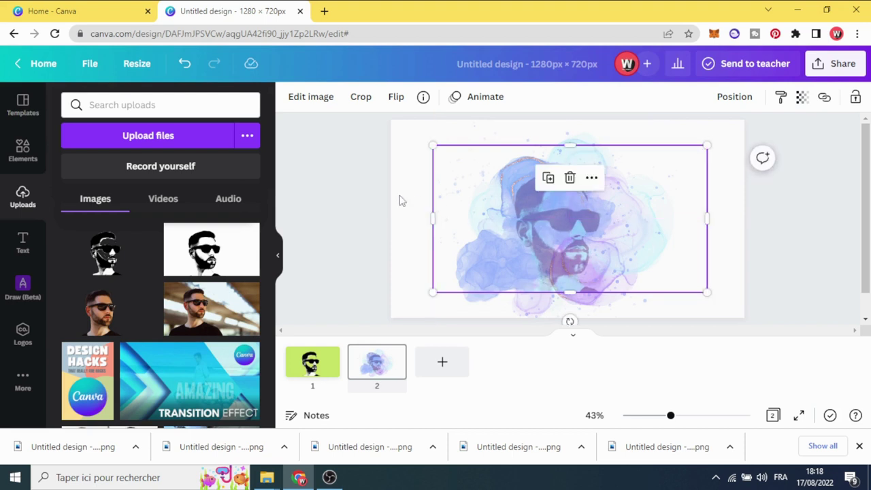
{"action": "left_click", "coordinate": [353, 197]}
- Set the portrait's transparency to 28 and nudge it slightly up and to the left over the splash
{"action": "left_click", "coordinate": [618, 197]}
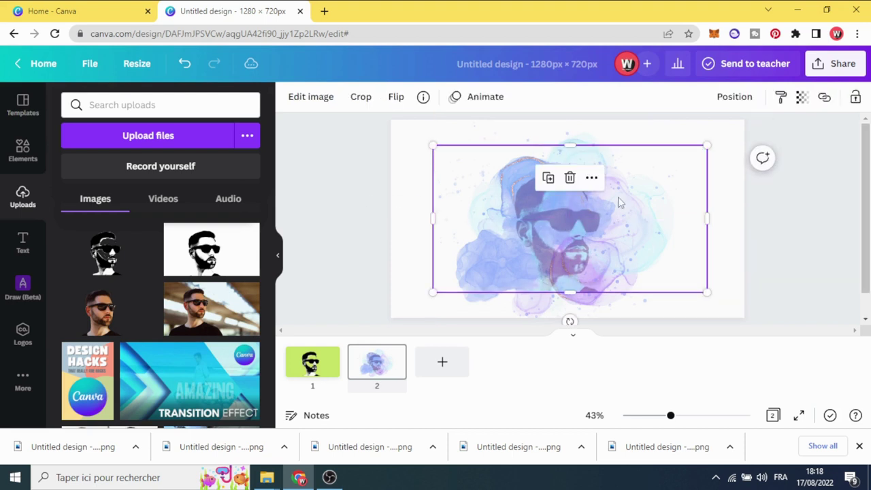
{"action": "left_click", "coordinate": [802, 97]}
{"action": "mouse_move", "coordinate": [705, 151]}
{"action": "left_mouse_down"}
{"action": "mouse_move", "coordinate": [697, 148]}
{"action": "mouse_move", "coordinate": [706, 150]}
{"action": "left_mouse_up"}
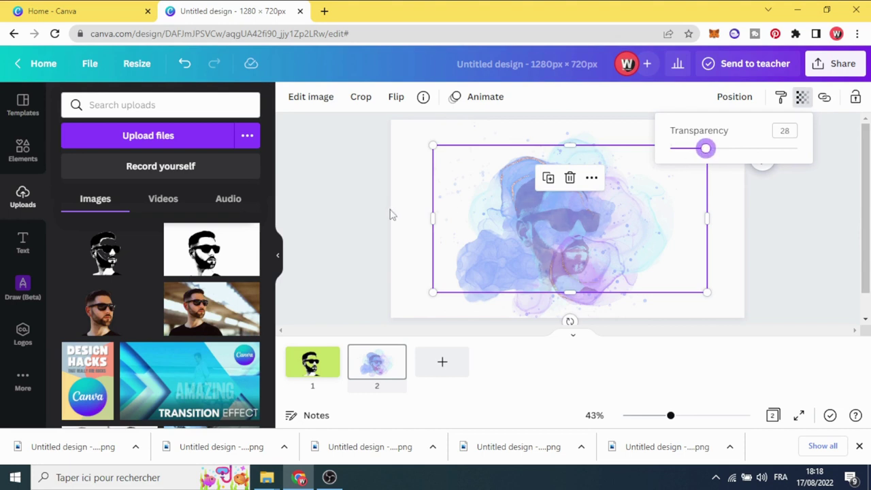
{"action": "left_click", "coordinate": [354, 225]}
{"action": "left_click_drag", "start_coordinate": [556, 231], "coordinate": [565, 228]}
{"action": "left_click", "coordinate": [367, 219]}
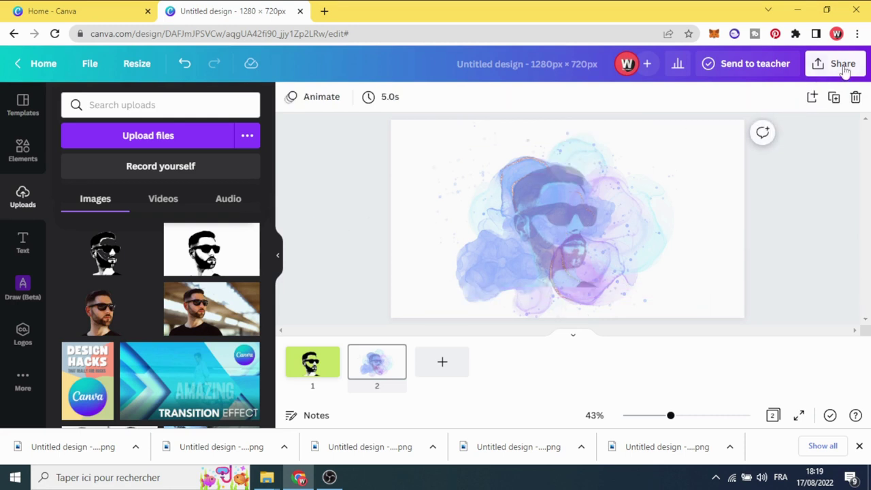
- Download only page 2 as a compressed 1280 × 720 px PNG without a transparent background
{"action": "left_click", "coordinate": [843, 63]}
{"action": "scroll", "coordinate": [822, 137], "scroll_direction": "down", "scroll_amount": 3}
{"action": "left_click", "coordinate": [797, 247]}
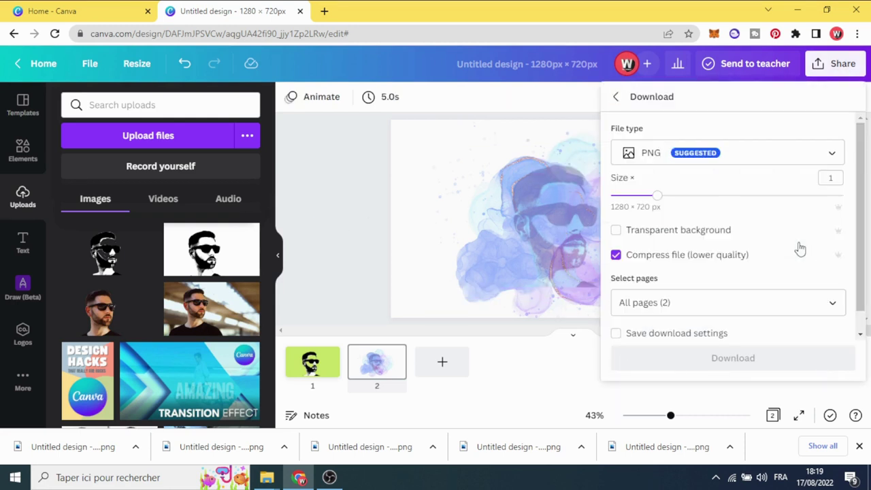
{"action": "left_click", "coordinate": [786, 304]}
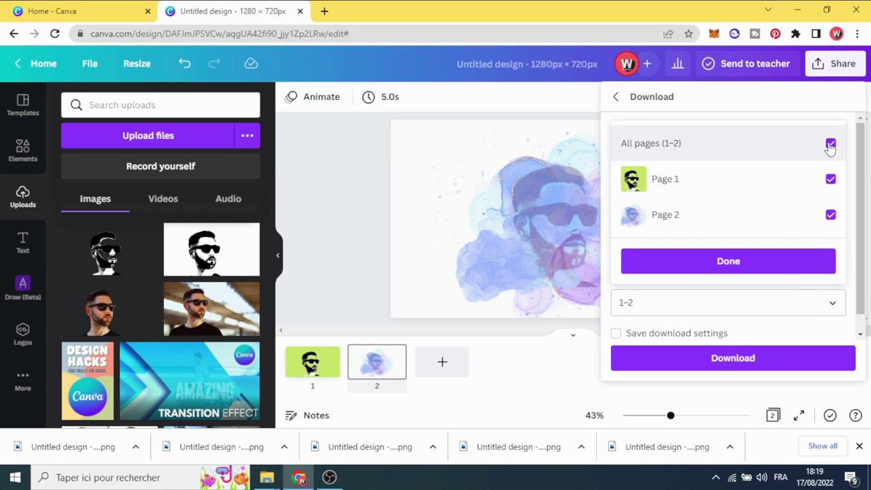
{"action": "left_click", "coordinate": [830, 144]}
{"action": "left_click", "coordinate": [830, 215]}
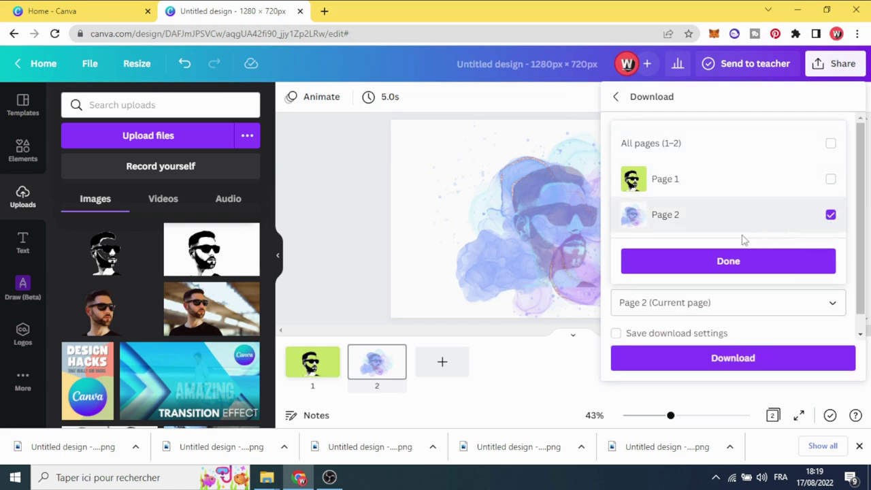
{"action": "left_click", "coordinate": [740, 263]}
{"action": "left_click", "coordinate": [734, 357]}
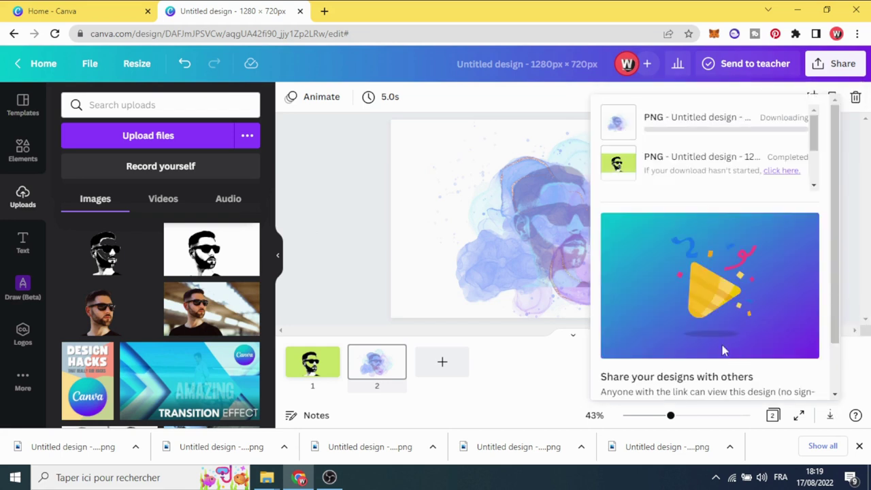